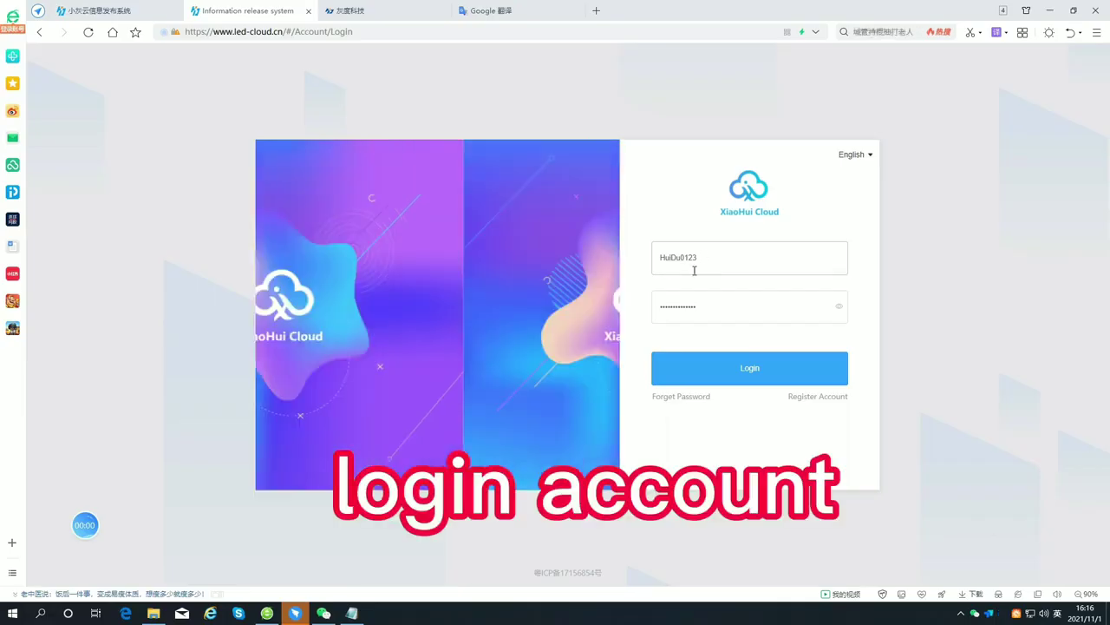
# Log in and upload 2.mp4, 0401_mountainpass.mov, the Amazing 4k flowers video and APP操作动画 中文版.mp4 to the source materials
pyautogui.click(701, 371)
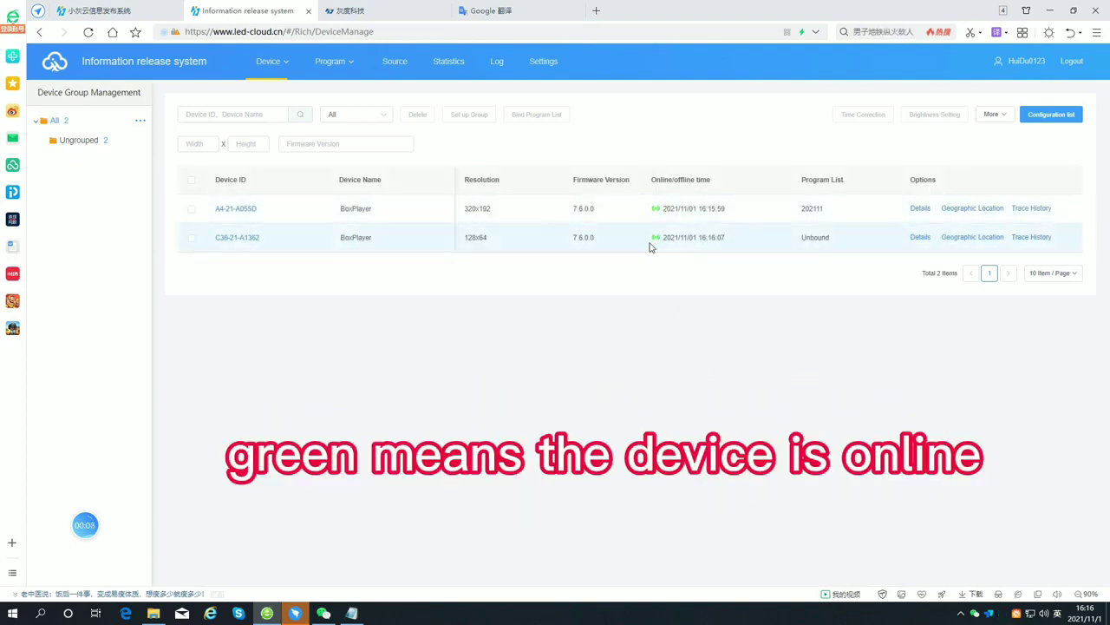
pyautogui.click(393, 63)
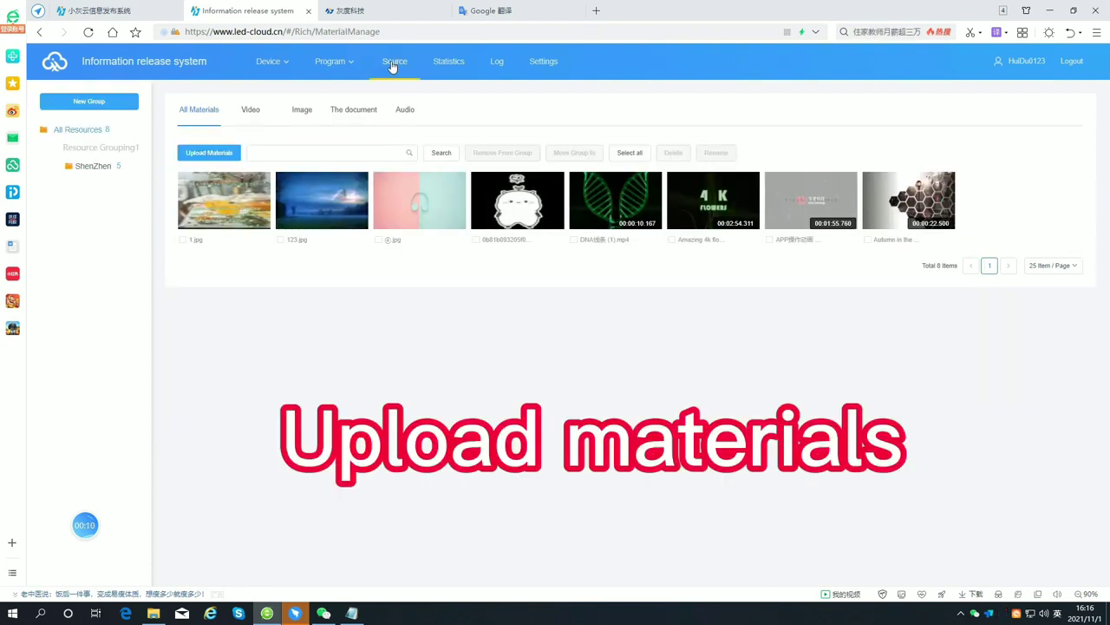
pyautogui.click(215, 154)
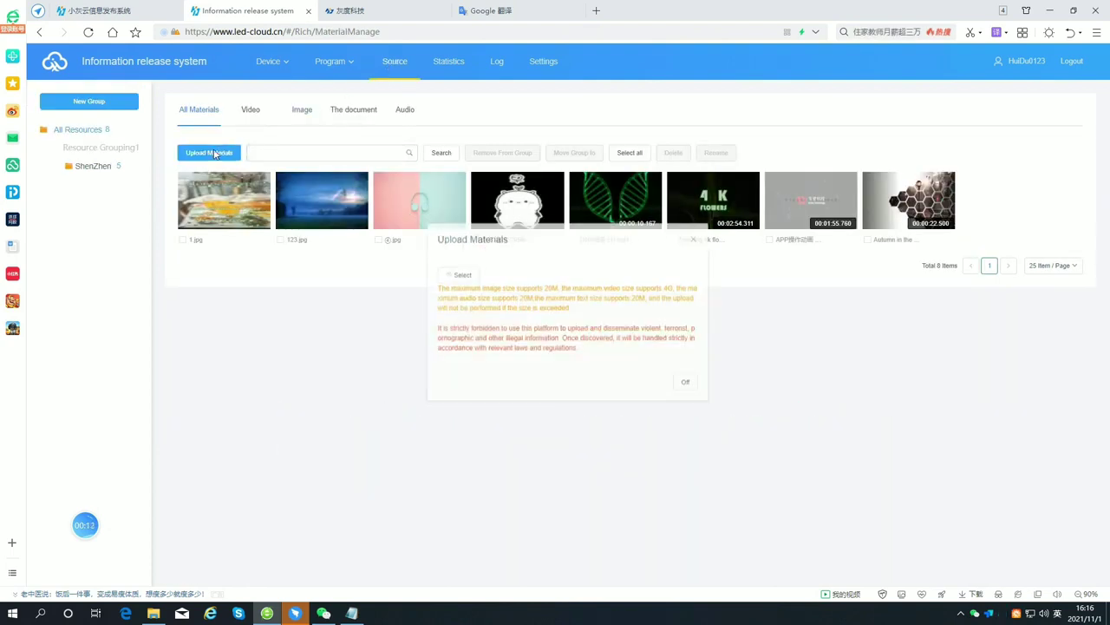
pyautogui.click(452, 277)
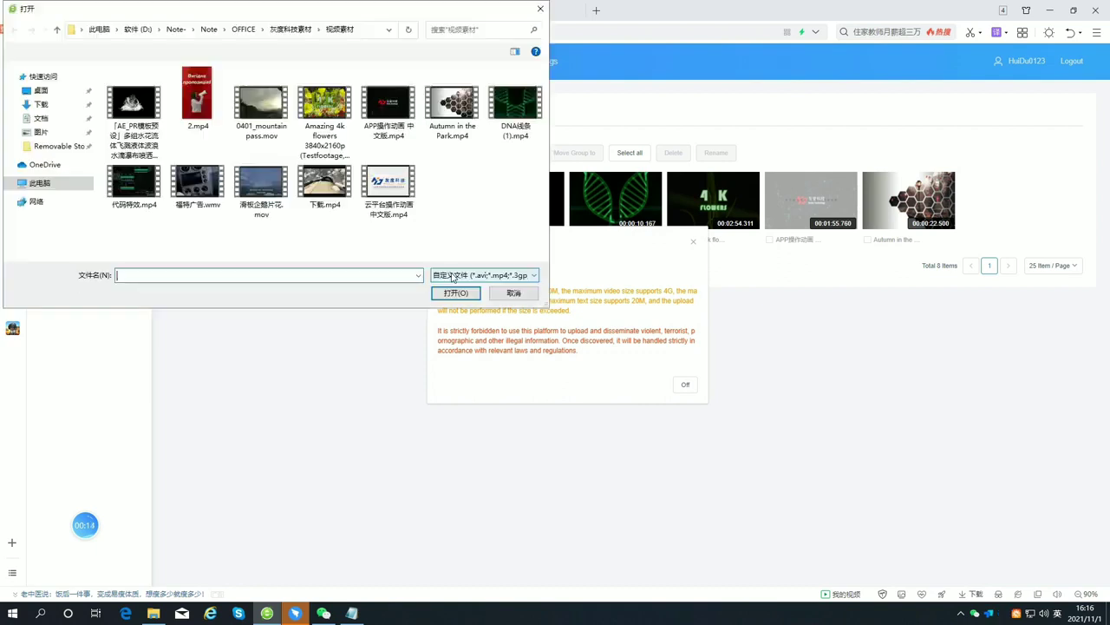
pyautogui.click(152, 120)
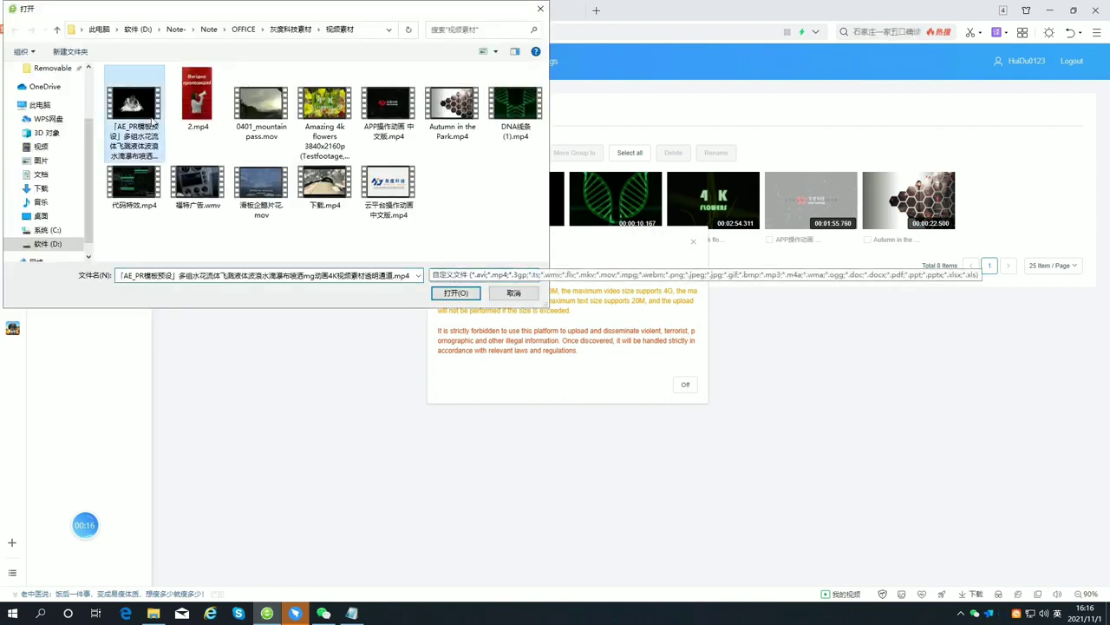
pyautogui.click(198, 109)
pyautogui.moveTo(357, 150); pyautogui.dragTo(167, 103)
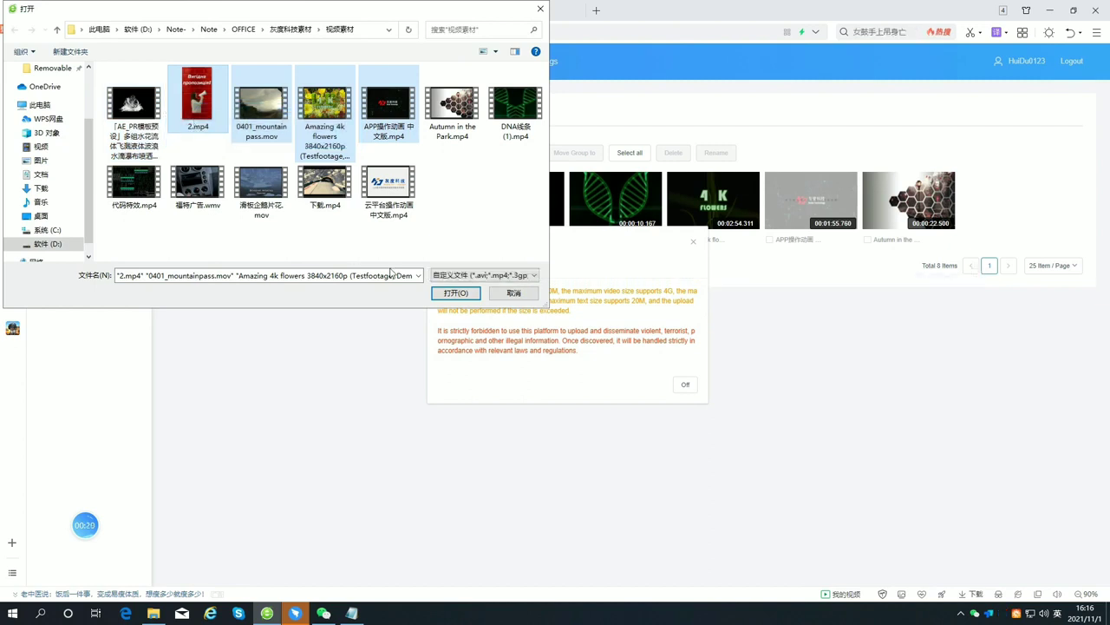
pyautogui.click(453, 293)
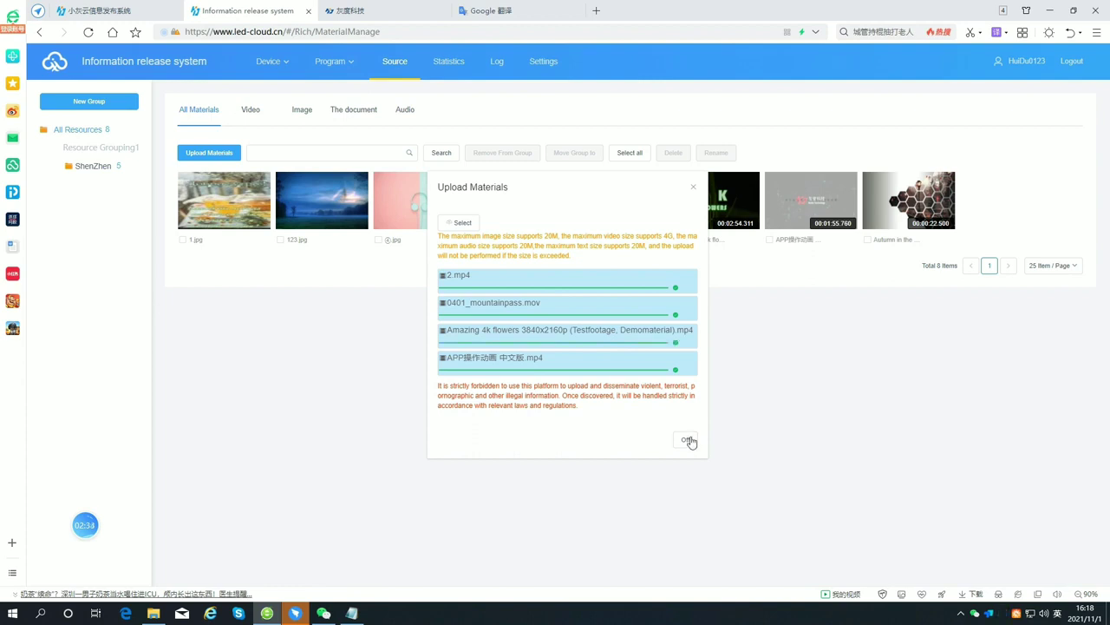
pyautogui.click(686, 440)
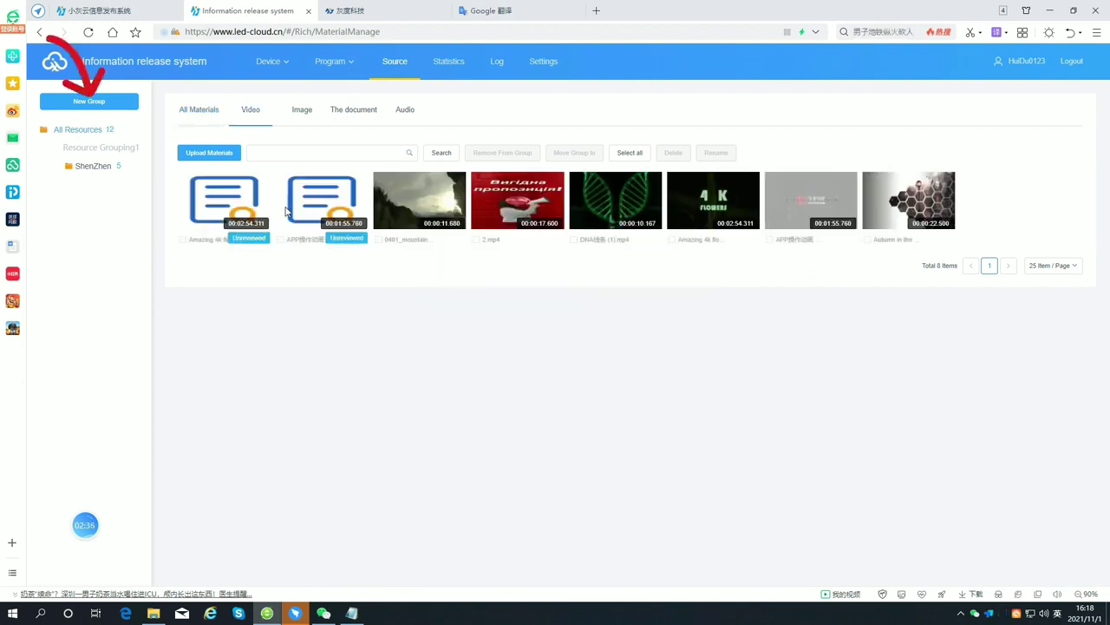
# Create a resource group named changsha, and view the contents of the ShenZhen and changsha groups
pyautogui.click(89, 104)
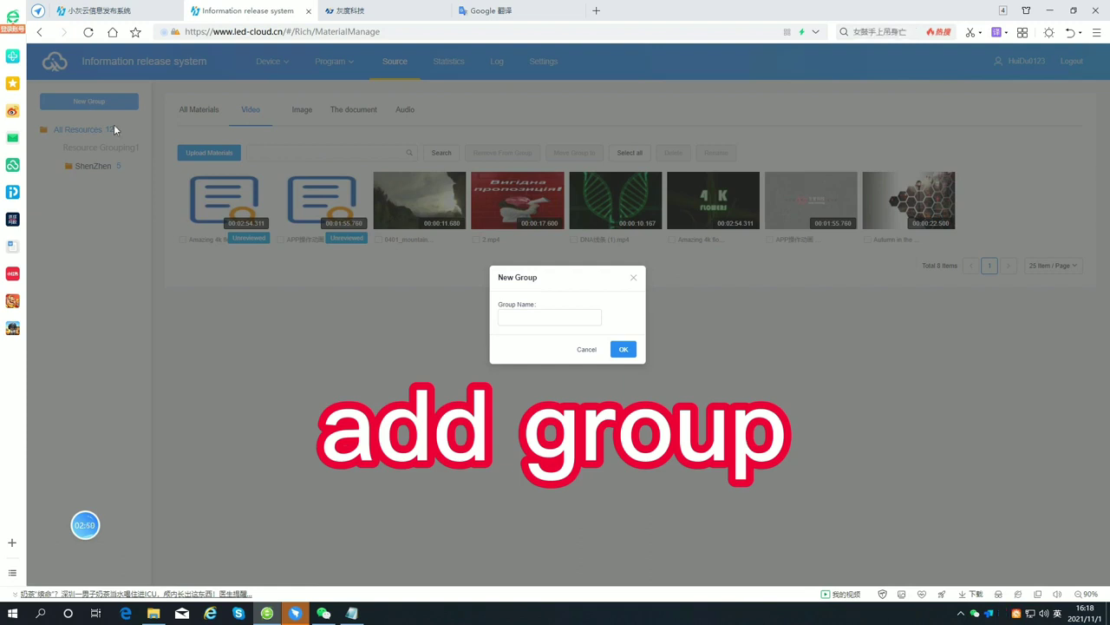
pyautogui.click(509, 316)
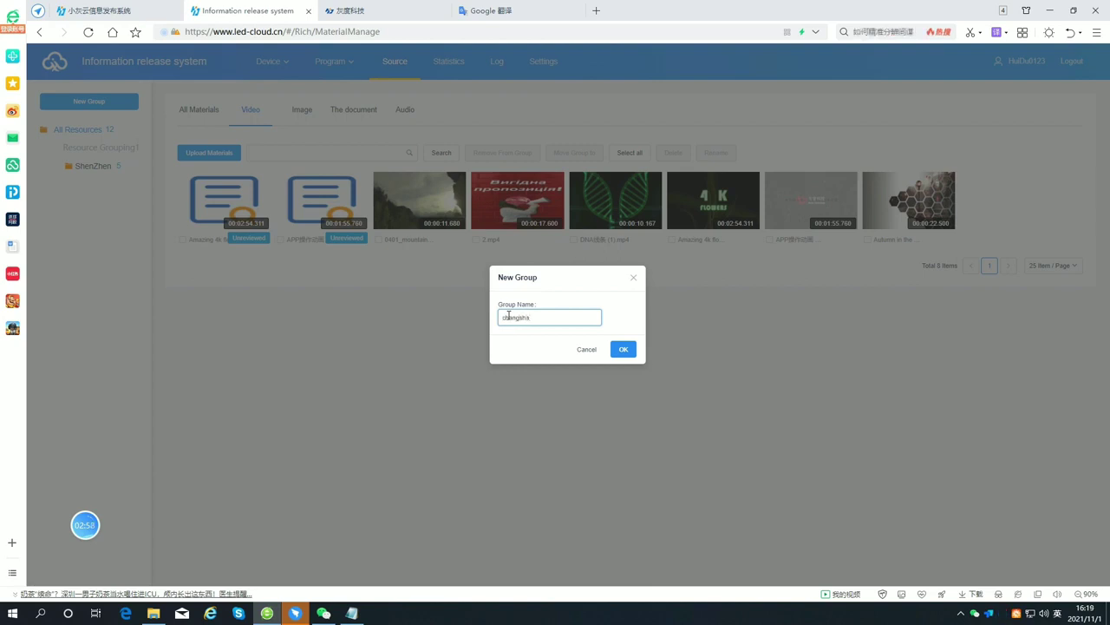
pyautogui.click(623, 349)
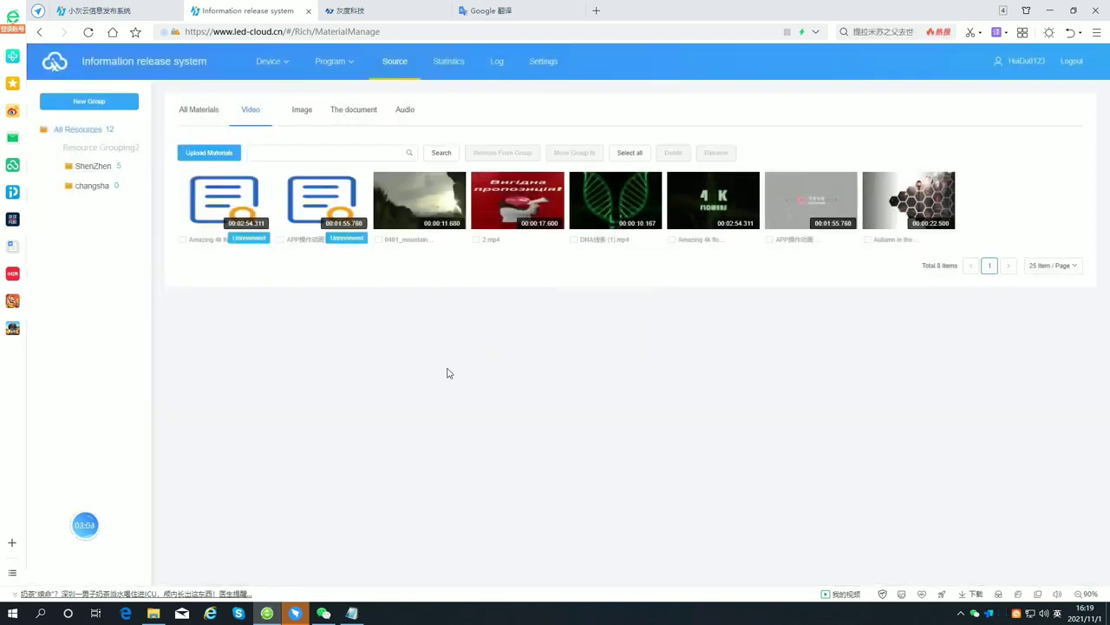
pyautogui.click(105, 169)
pyautogui.click(101, 191)
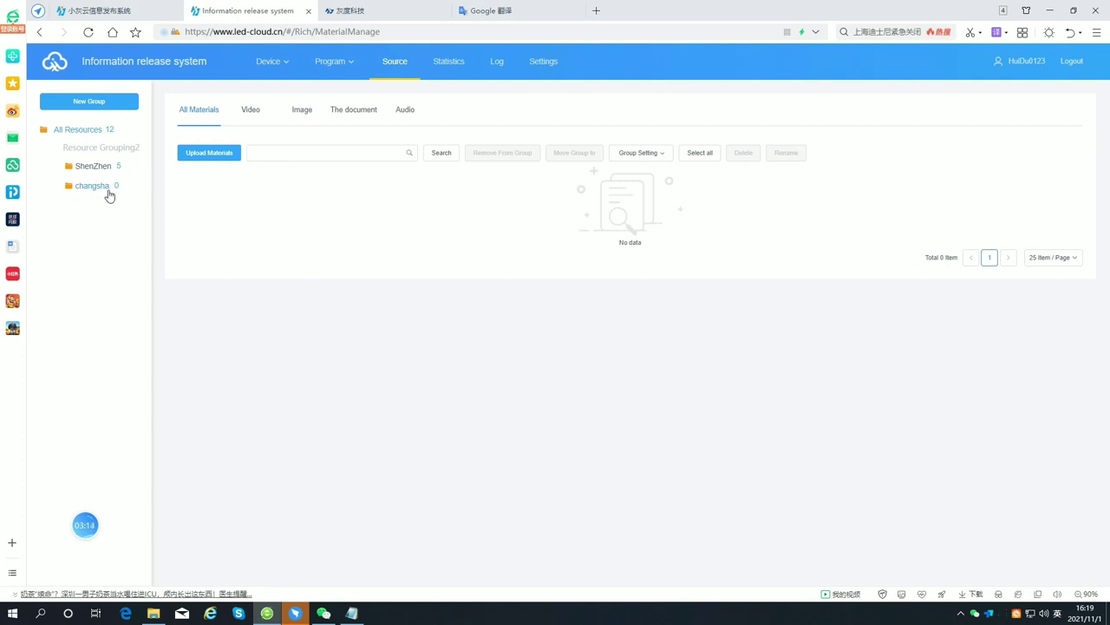
# Move 0401_mountainpass.mov, 2.mp4, 1.jpg, 123.jpg and the 0b81b093205f0 GIF from all resources into the changsha group and check the group
pyautogui.click(103, 130)
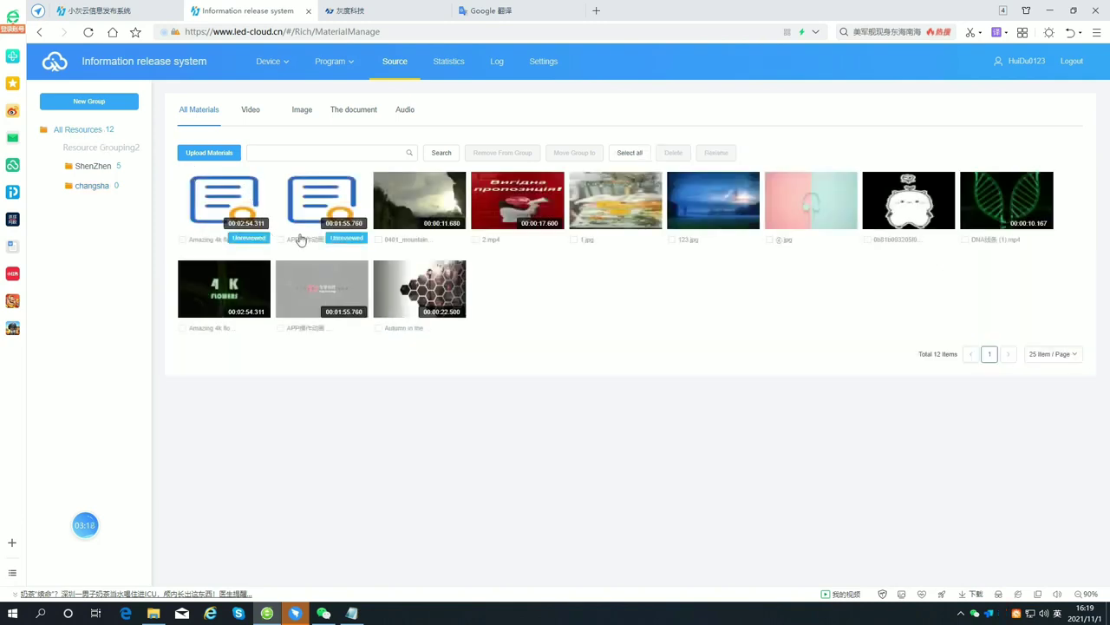
pyautogui.click(378, 240)
pyautogui.click(475, 240)
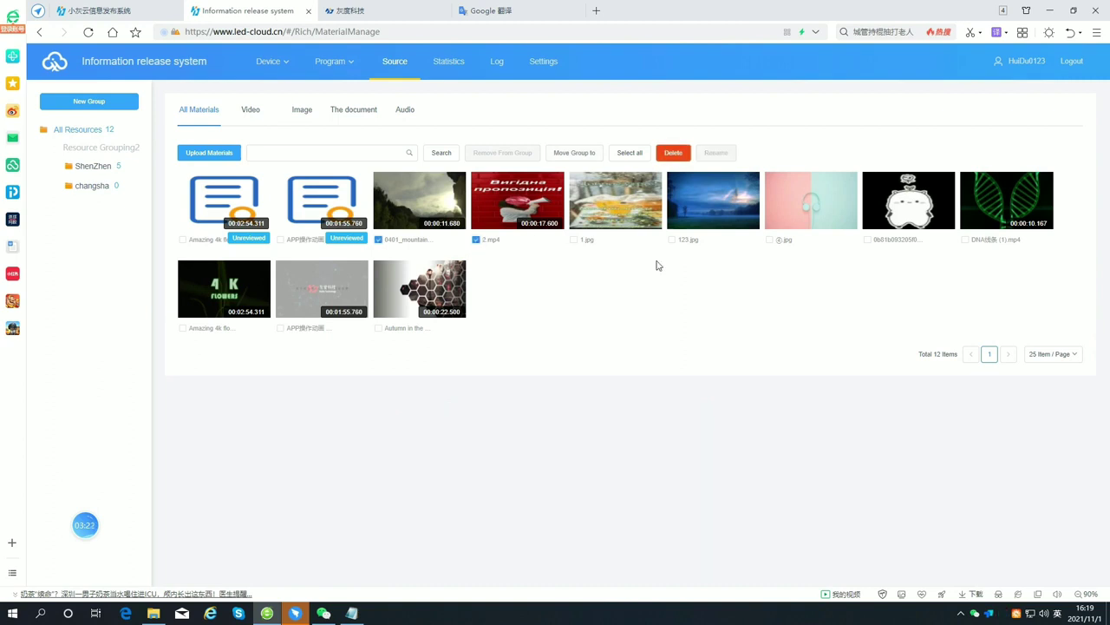
pyautogui.click(574, 240)
pyautogui.click(672, 241)
pyautogui.click(867, 240)
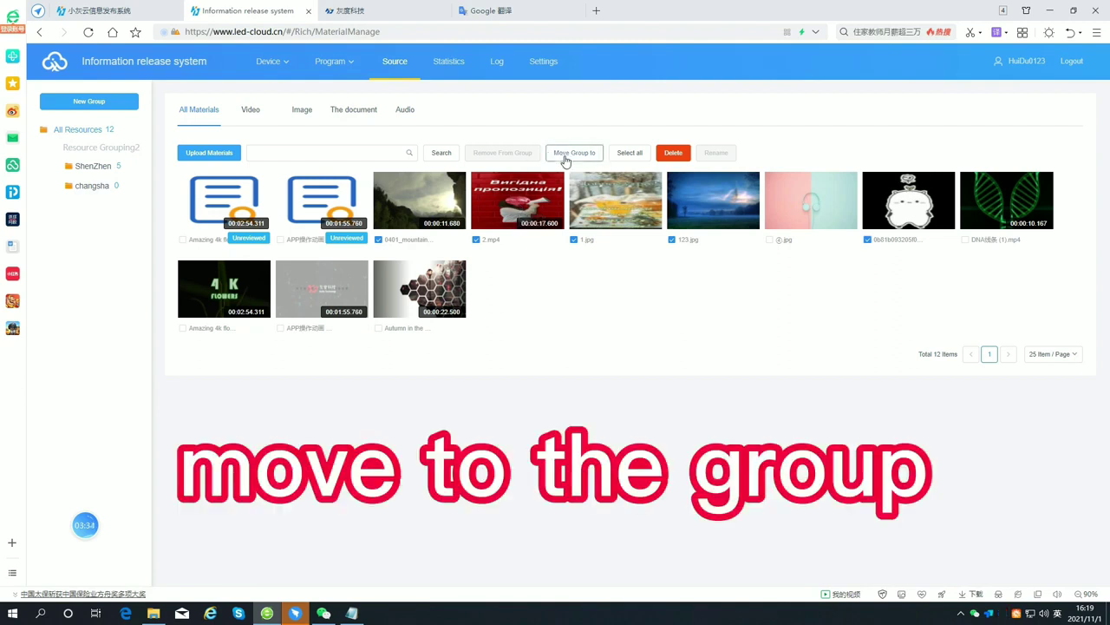
pyautogui.click(564, 160)
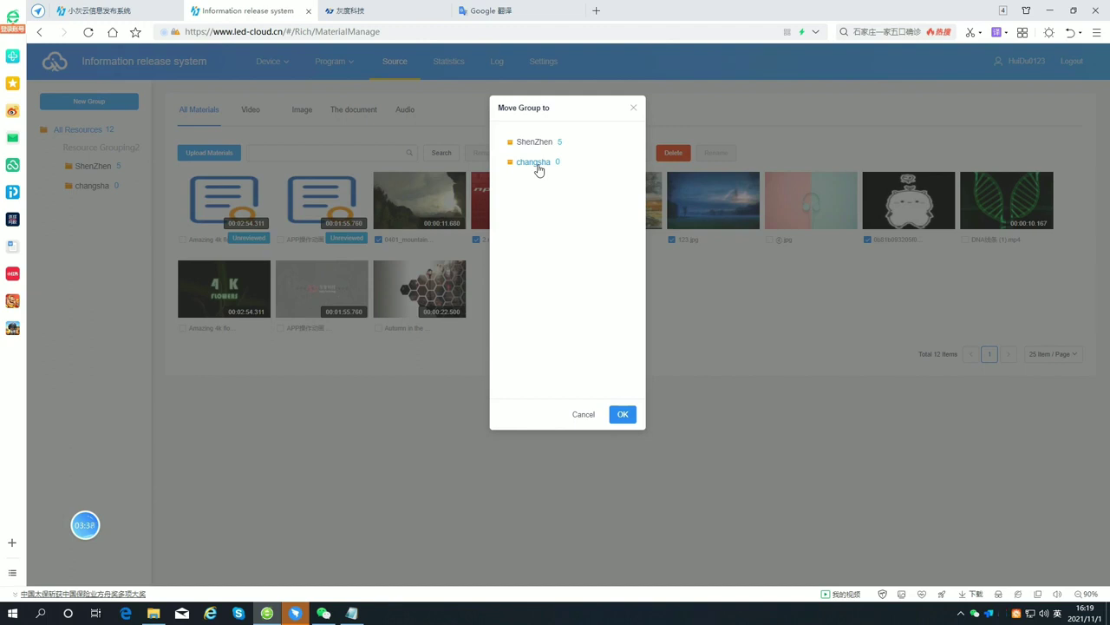
pyautogui.click(535, 164)
pyautogui.click(631, 416)
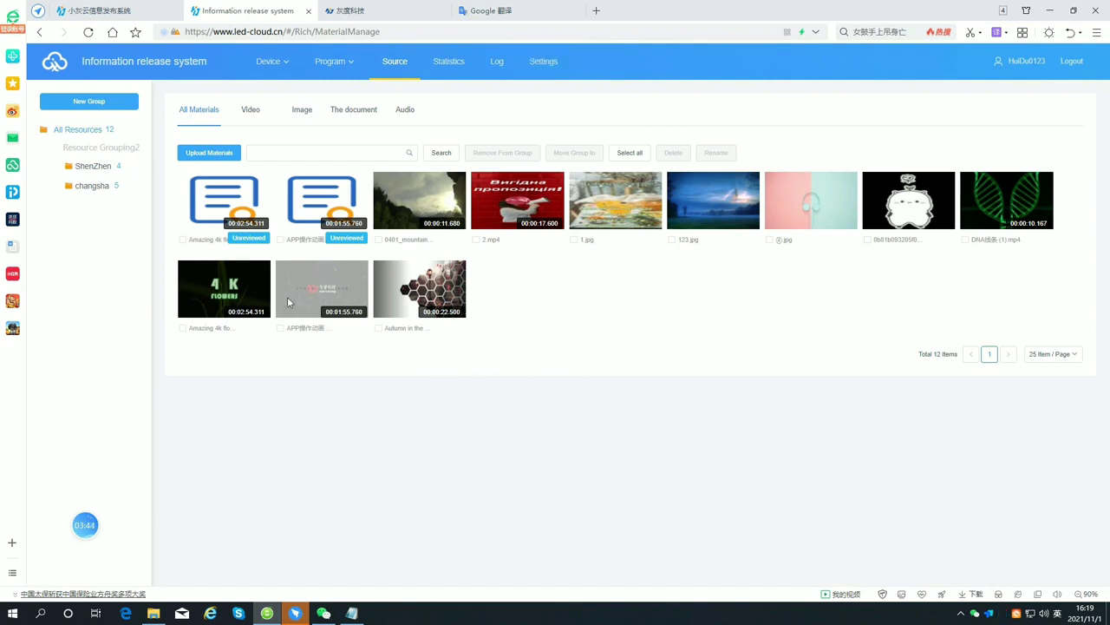
pyautogui.click(109, 192)
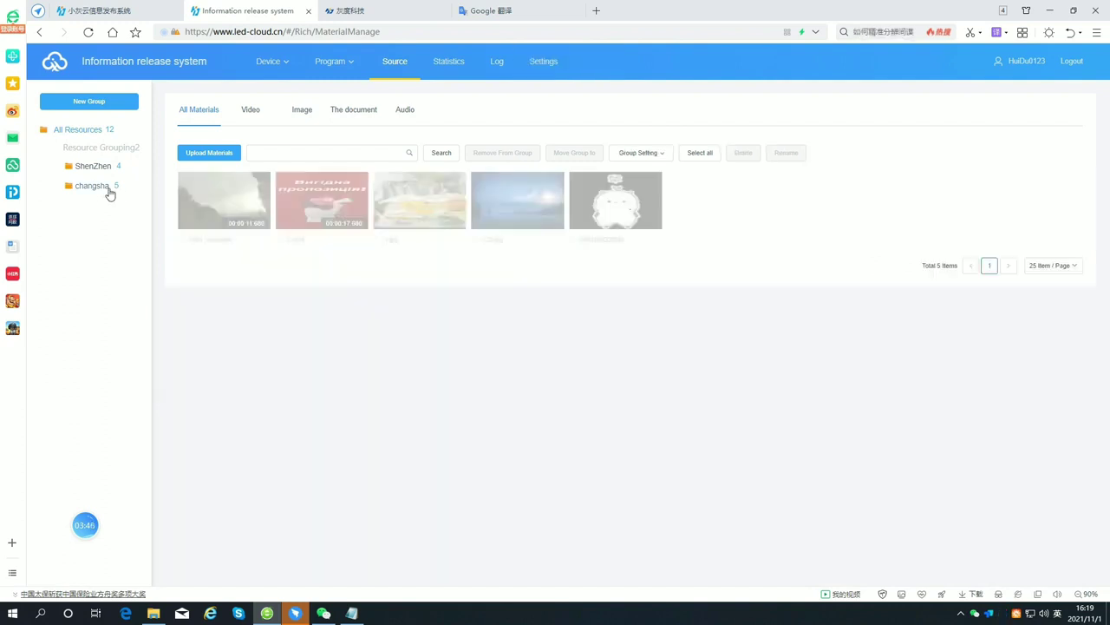
pyautogui.click(98, 131)
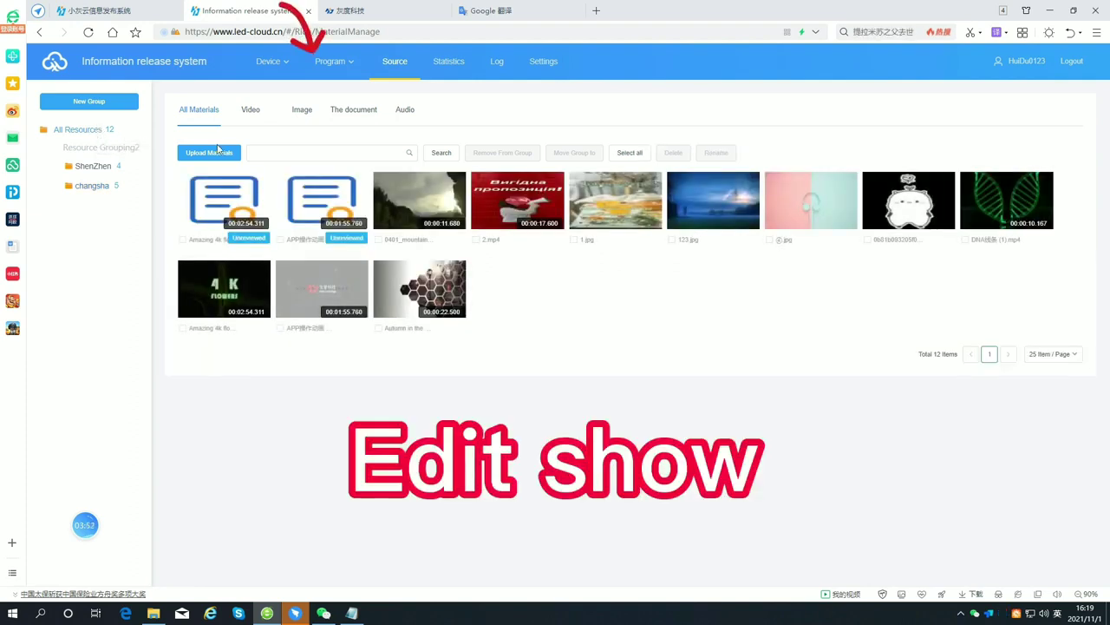
# Create a full color LED program named New Program2, taking its 320x192 resolution from the device A4-21-A055D
pyautogui.moveTo(336, 69)
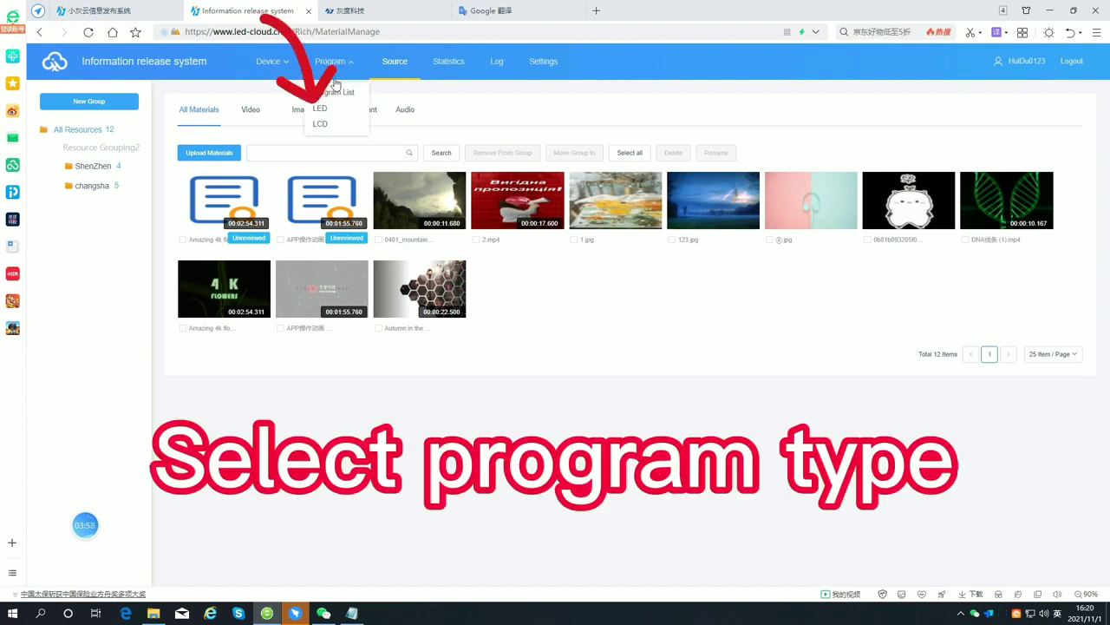
pyautogui.click(321, 110)
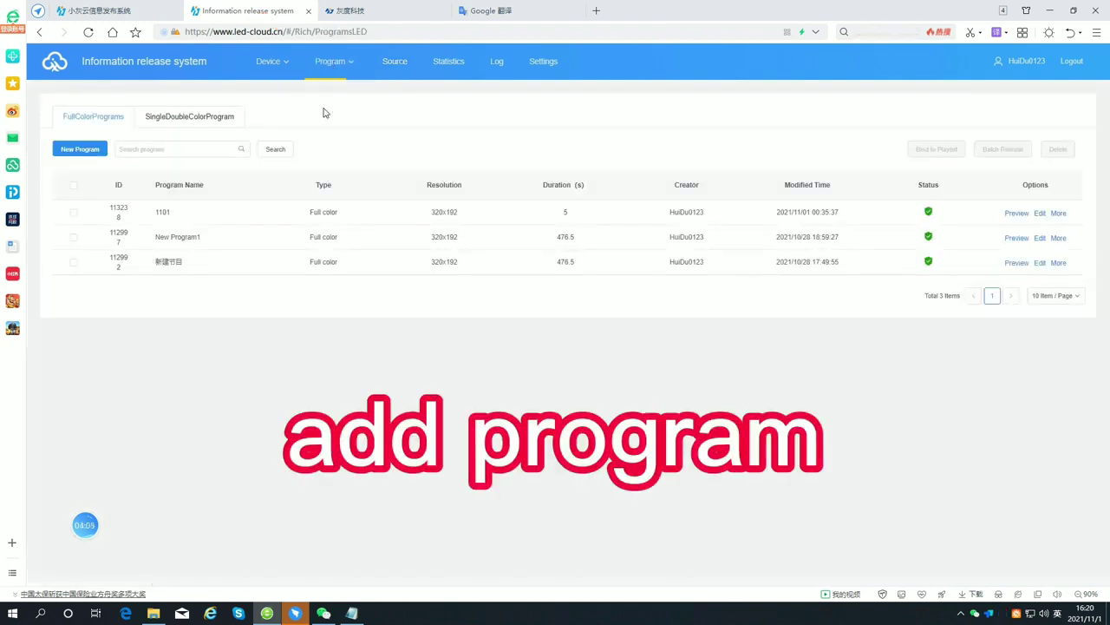
pyautogui.click(87, 149)
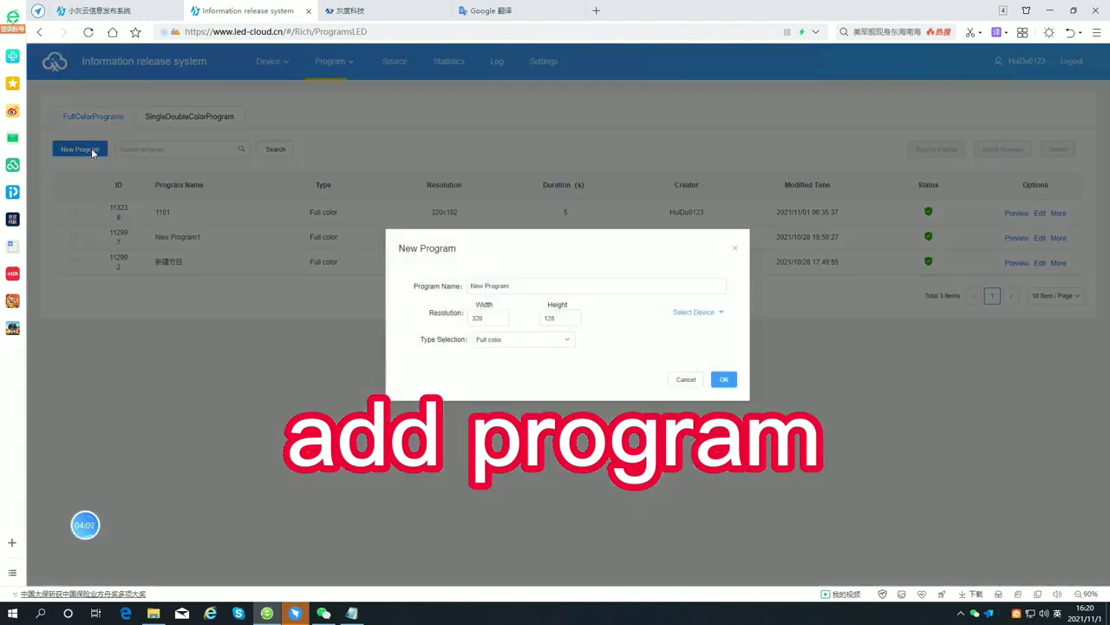
pyautogui.click(540, 288)
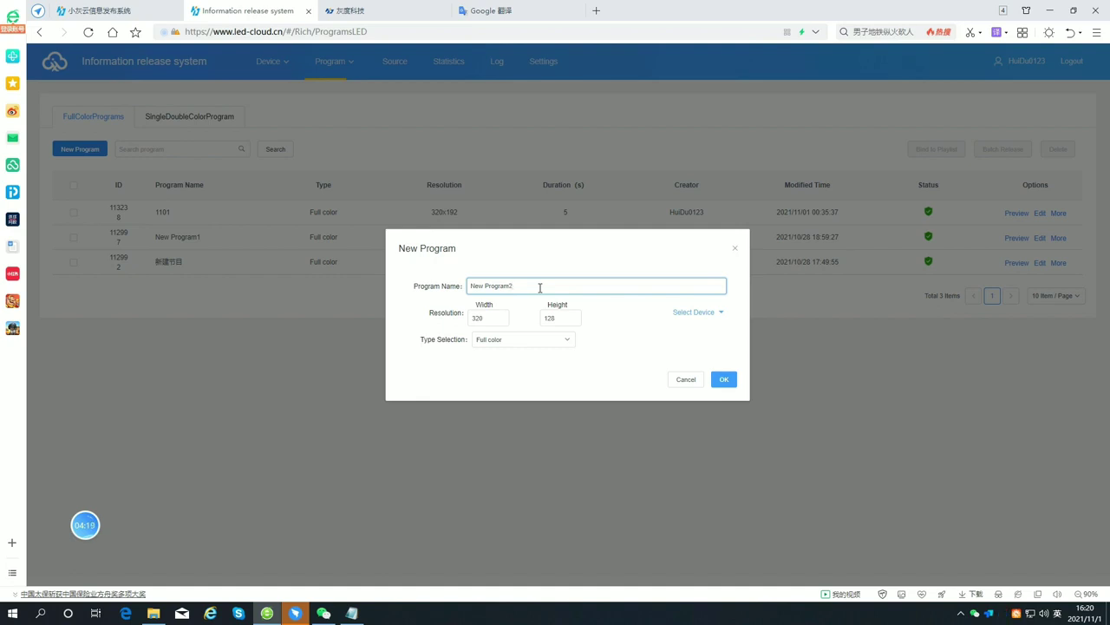
pyautogui.click(716, 313)
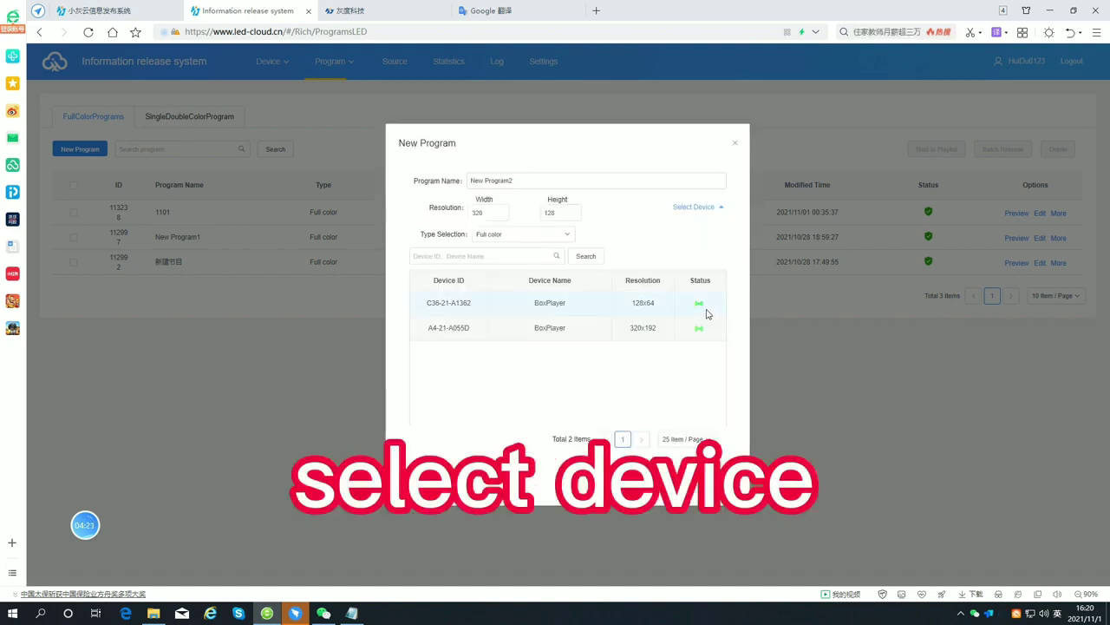
pyautogui.click(706, 311)
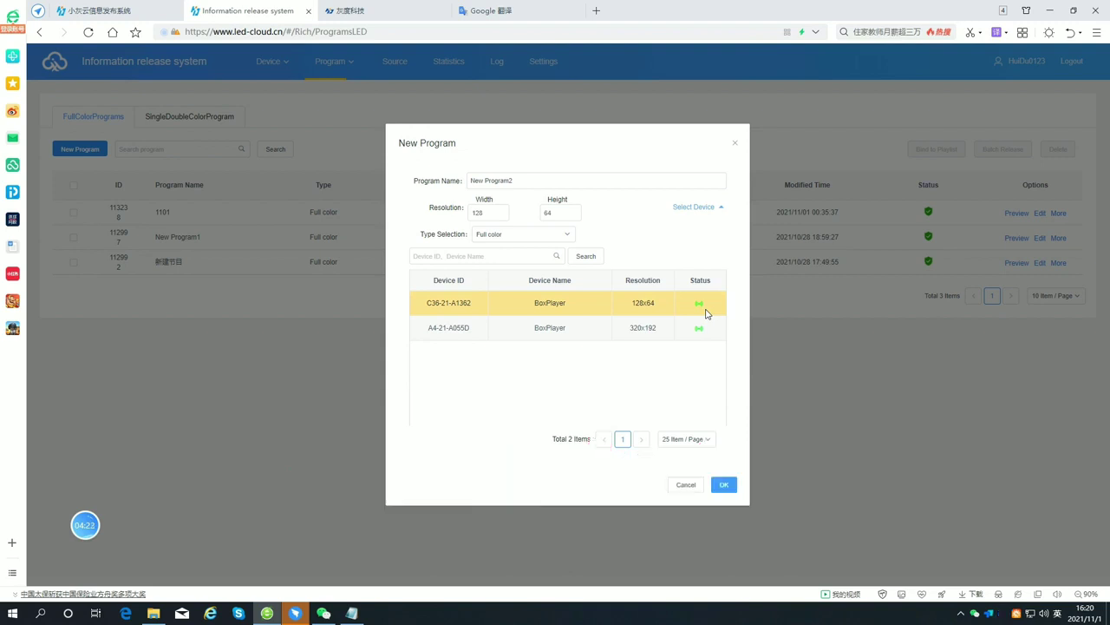
pyautogui.click(703, 336)
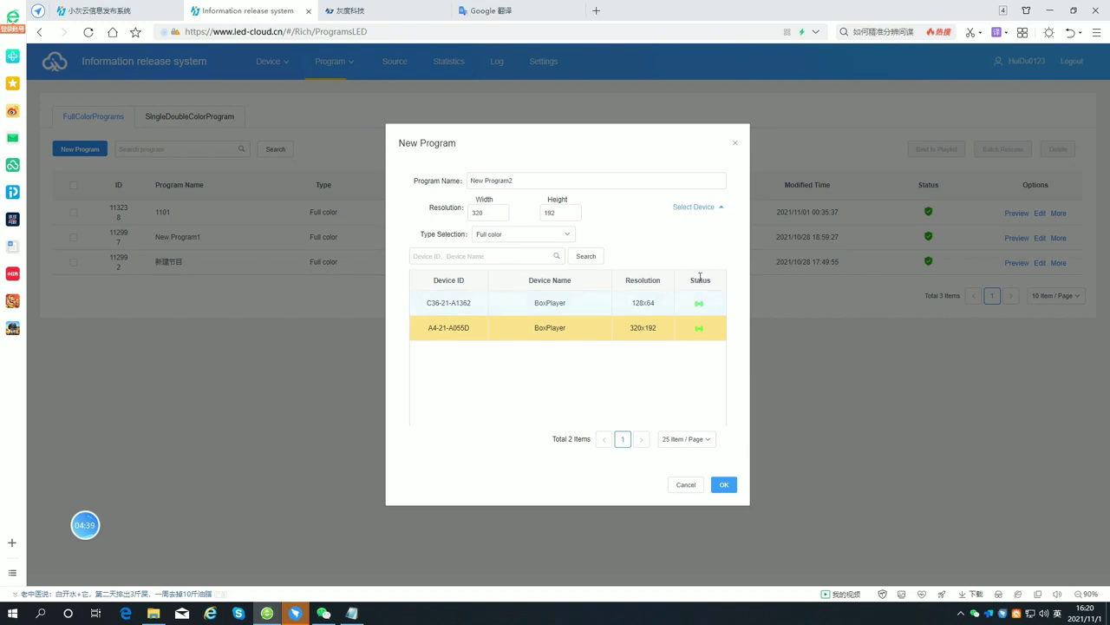
pyautogui.click(720, 486)
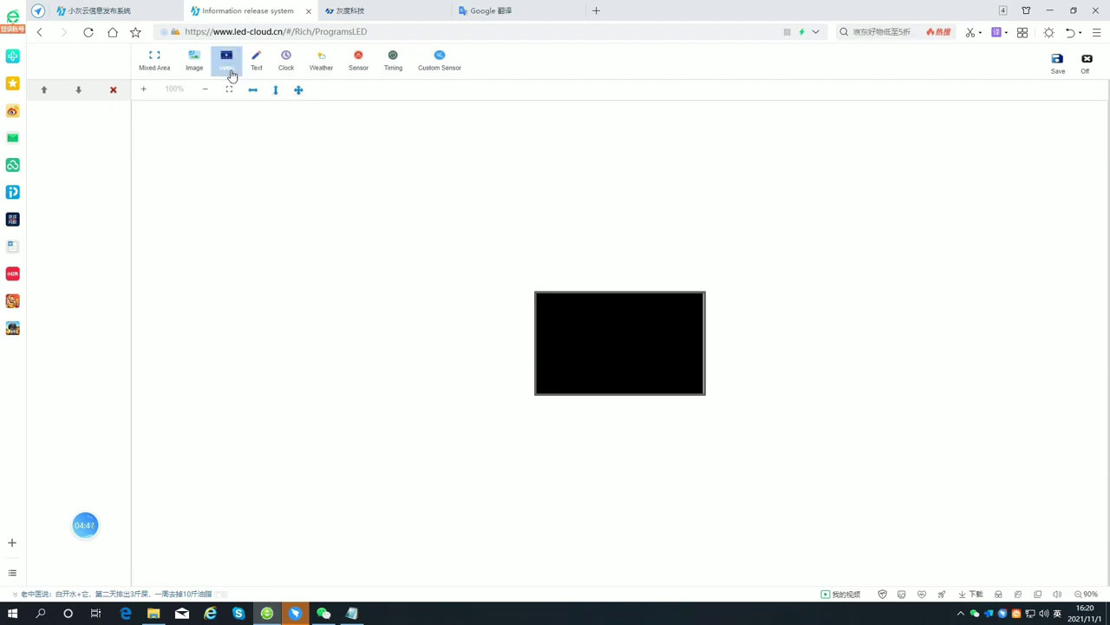
# Add an image area to the program and size it about 320 by 93 px across the lower half of the canvas
pyautogui.click(199, 63)
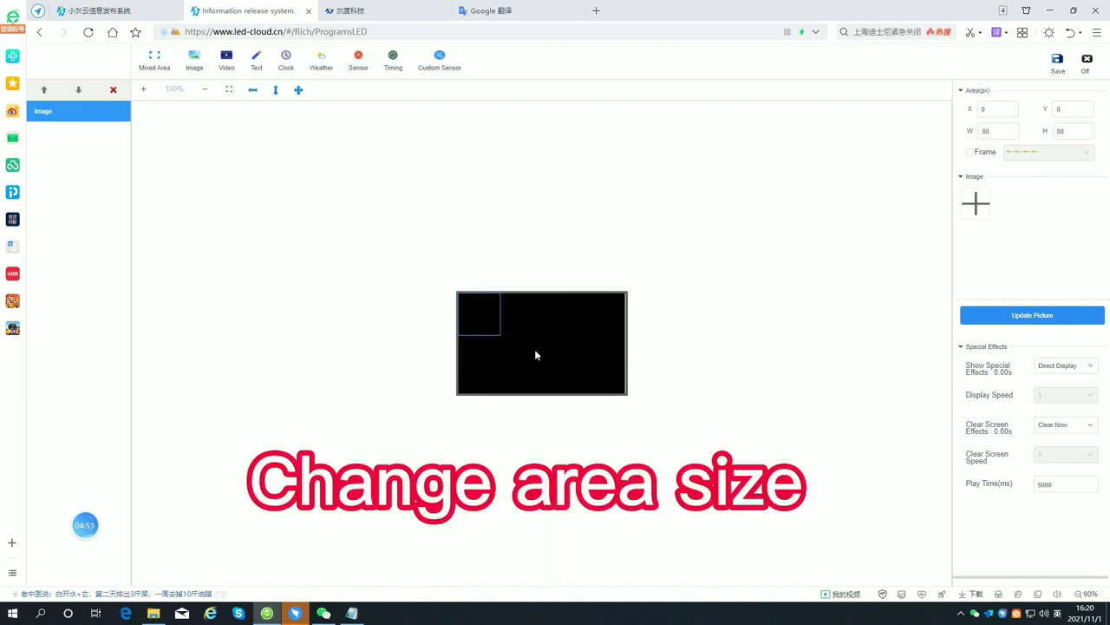
pyautogui.moveTo(512, 348); pyautogui.dragTo(636, 351)
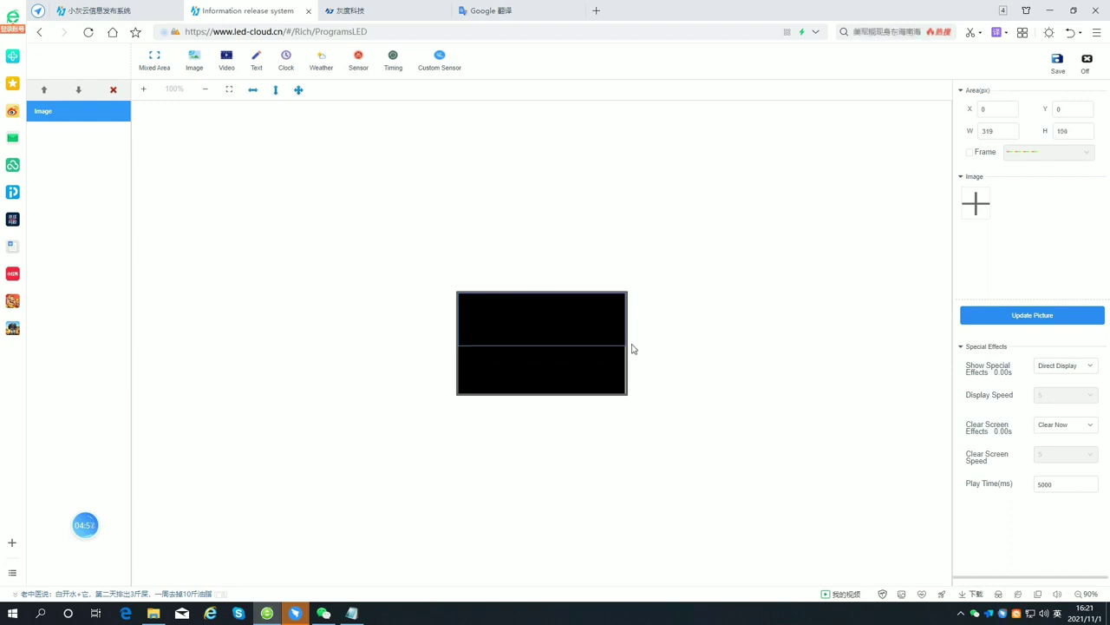
pyautogui.moveTo(575, 325); pyautogui.dragTo(567, 347)
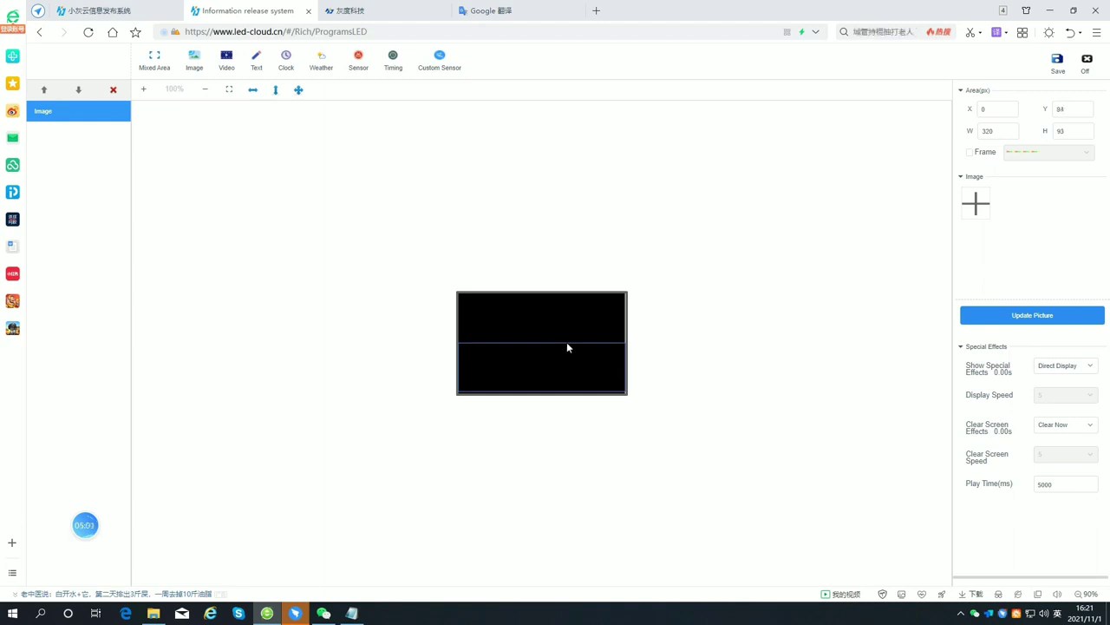
# Add 1.jpg, 123.jpg and ④.jpg to the image area and arrange the playback order as 123.jpg, 1.jpg, ④.jpg
pyautogui.click(974, 219)
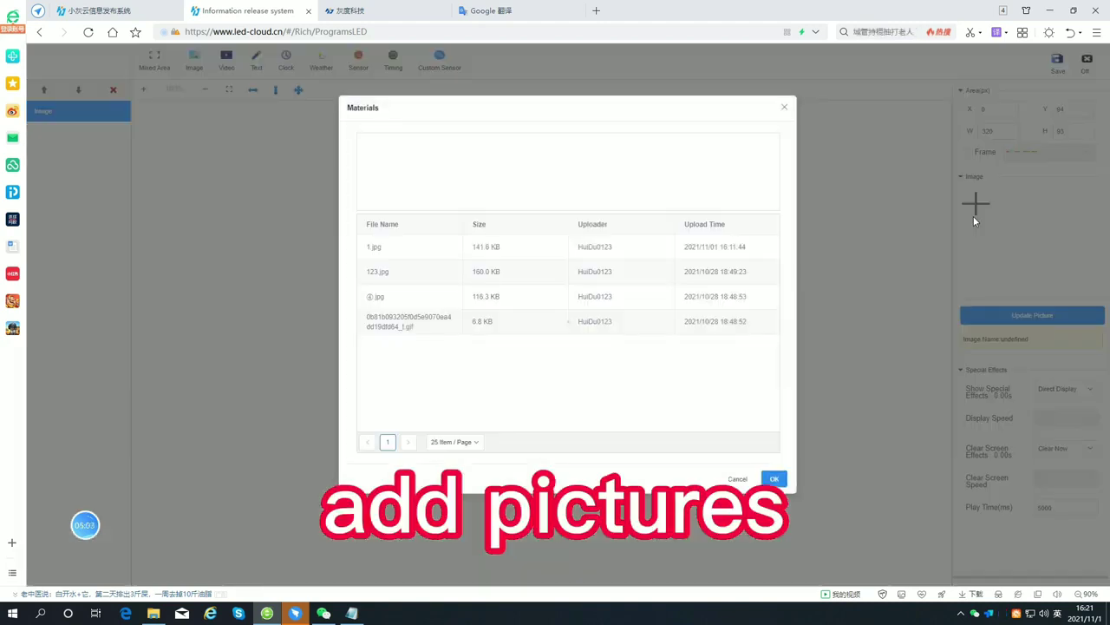
pyautogui.click(467, 251)
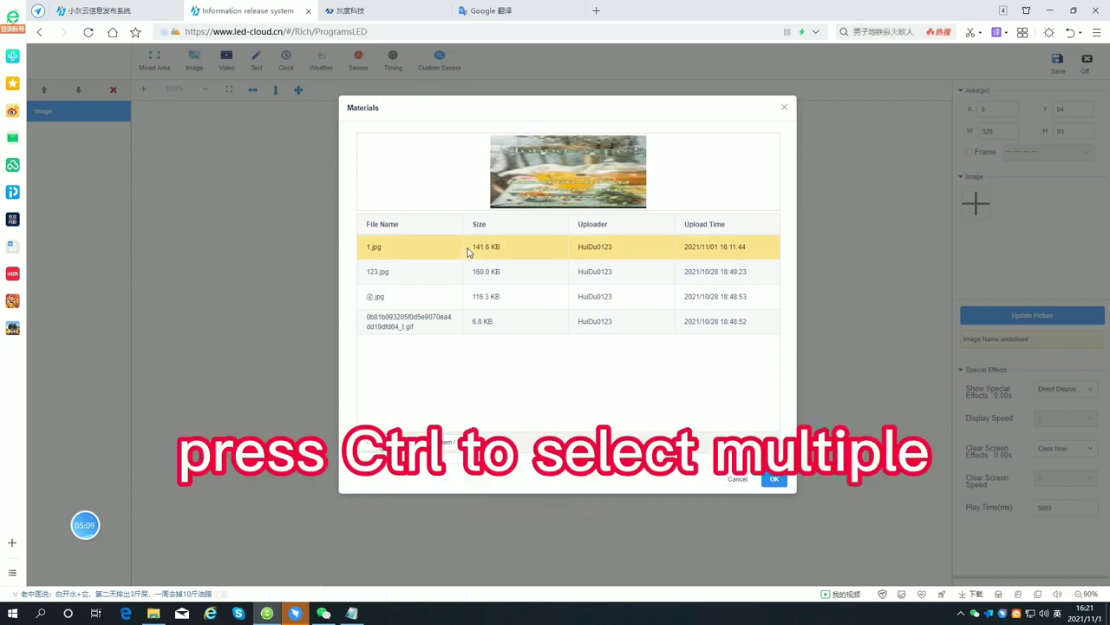
pyautogui.keyDown('ctrl'); pyautogui.click(469, 276); pyautogui.keyUp('ctrl')
pyautogui.keyDown('ctrl'); pyautogui.click(471, 298); pyautogui.keyUp('ctrl')
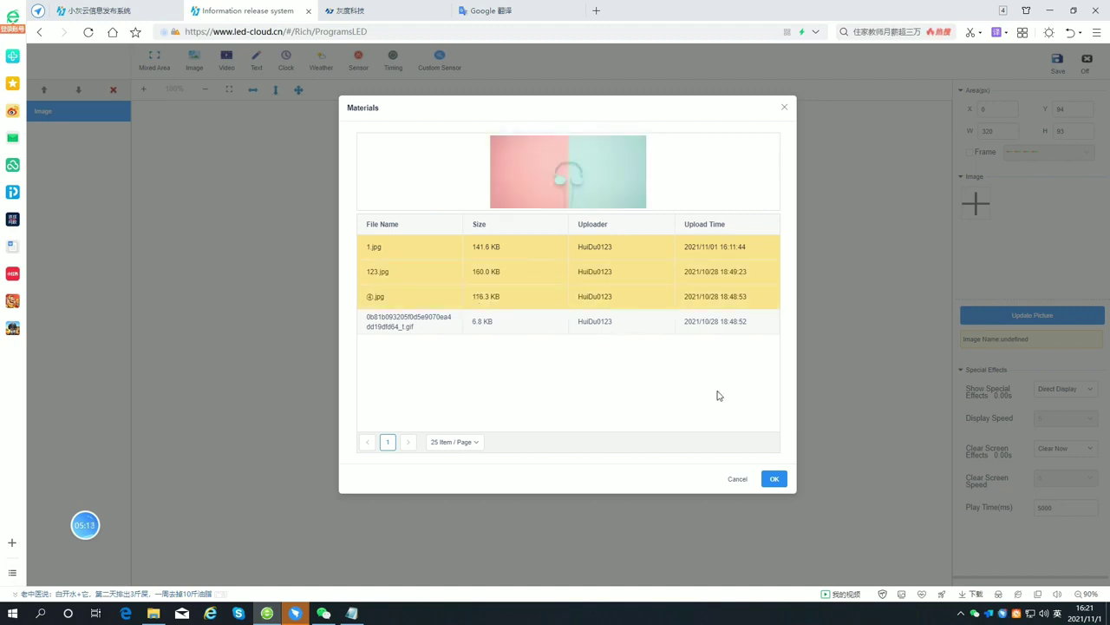
pyautogui.click(774, 478)
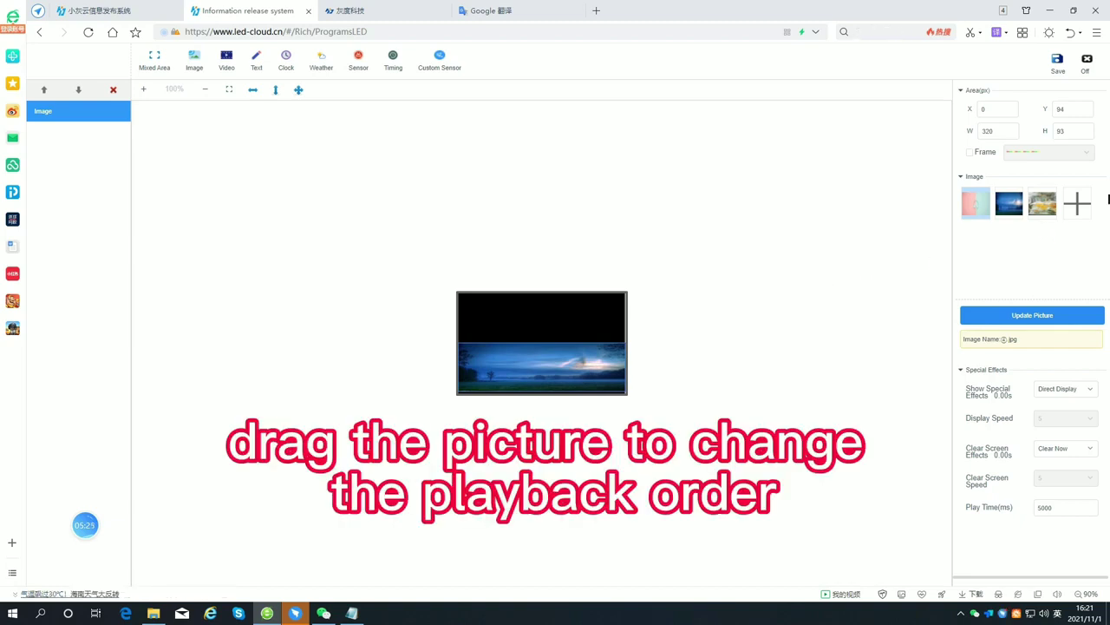
pyautogui.moveTo(1041, 212); pyautogui.dragTo(981, 218)
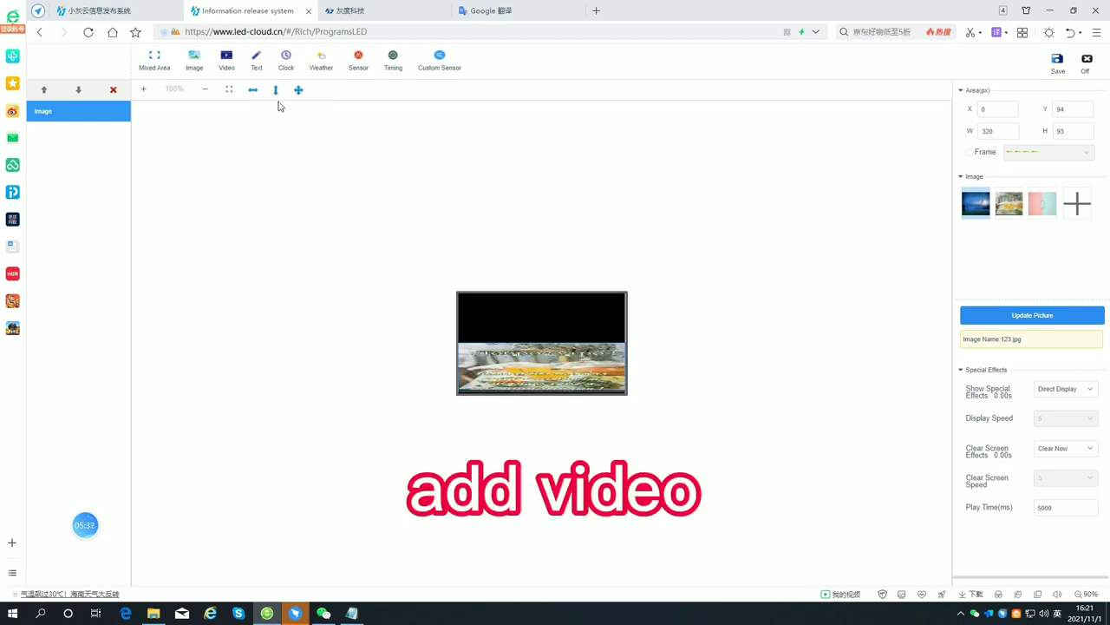
# Add a video area to the program and size it about 320 by 93 px across the upper half of the canvas
pyautogui.click(227, 62)
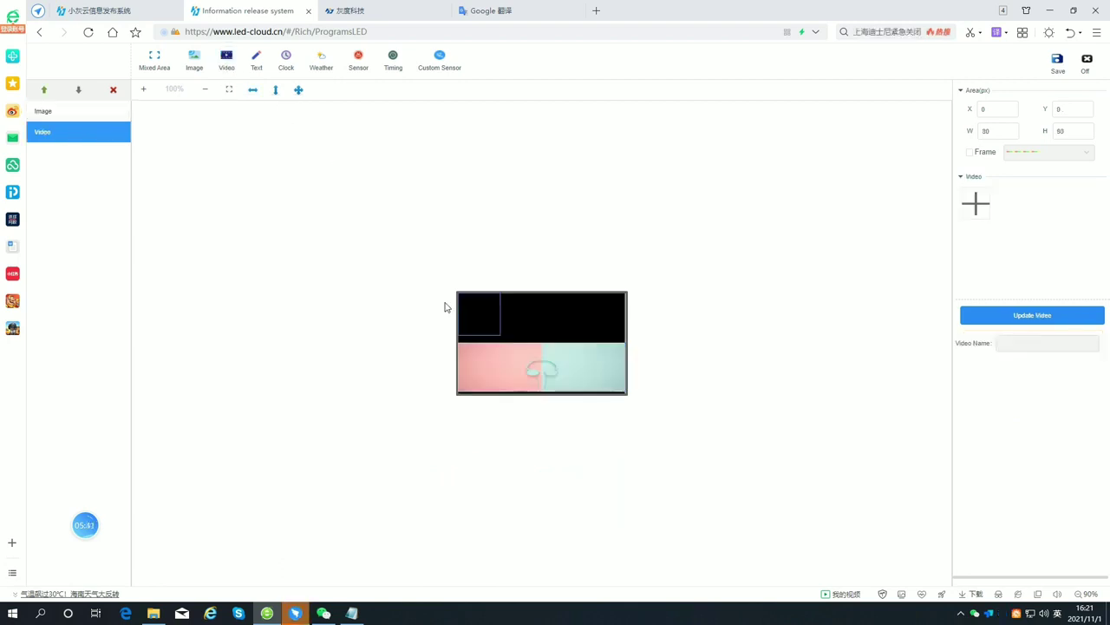
pyautogui.moveTo(478, 317); pyautogui.dragTo(478, 326)
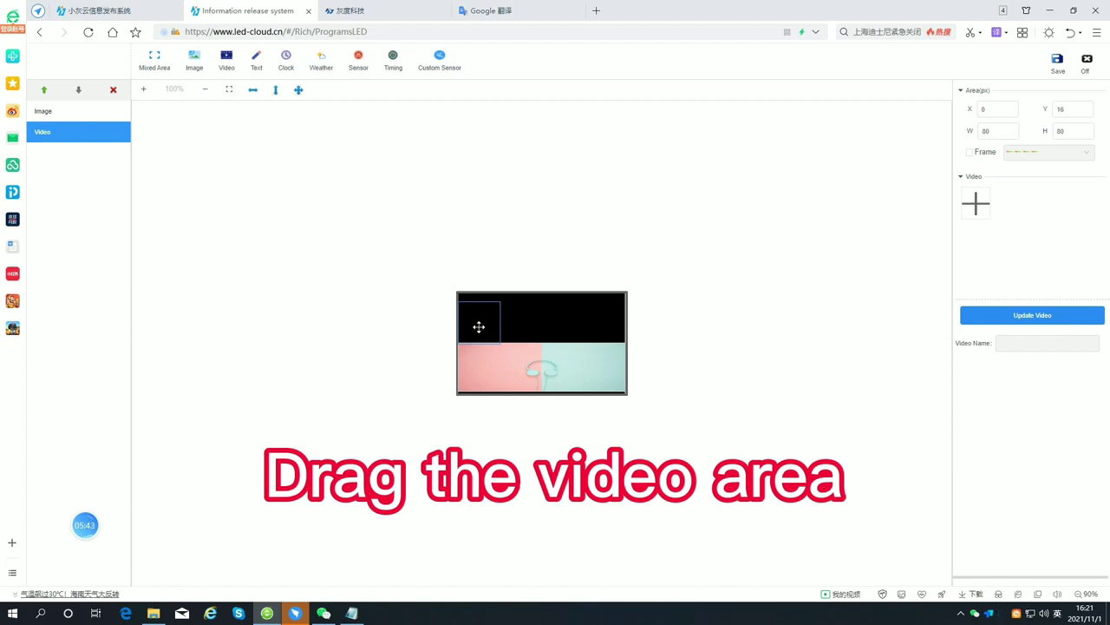
pyautogui.moveTo(500, 324); pyautogui.dragTo(660, 337)
pyautogui.moveTo(547, 302); pyautogui.dragTo(548, 292)
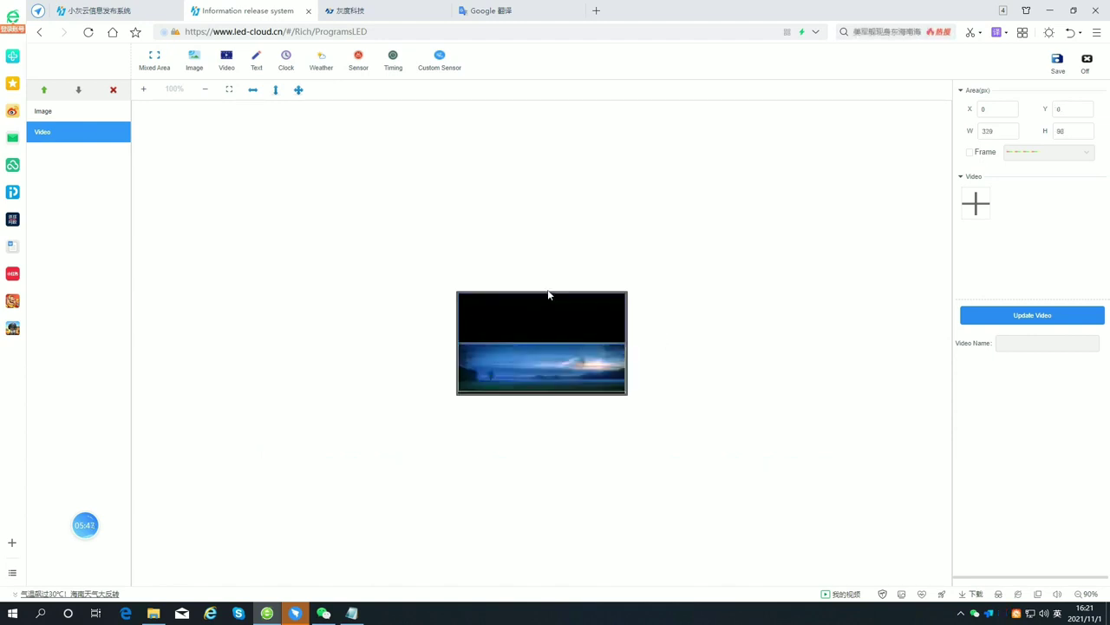
pyautogui.moveTo(542, 344); pyautogui.dragTo(538, 335)
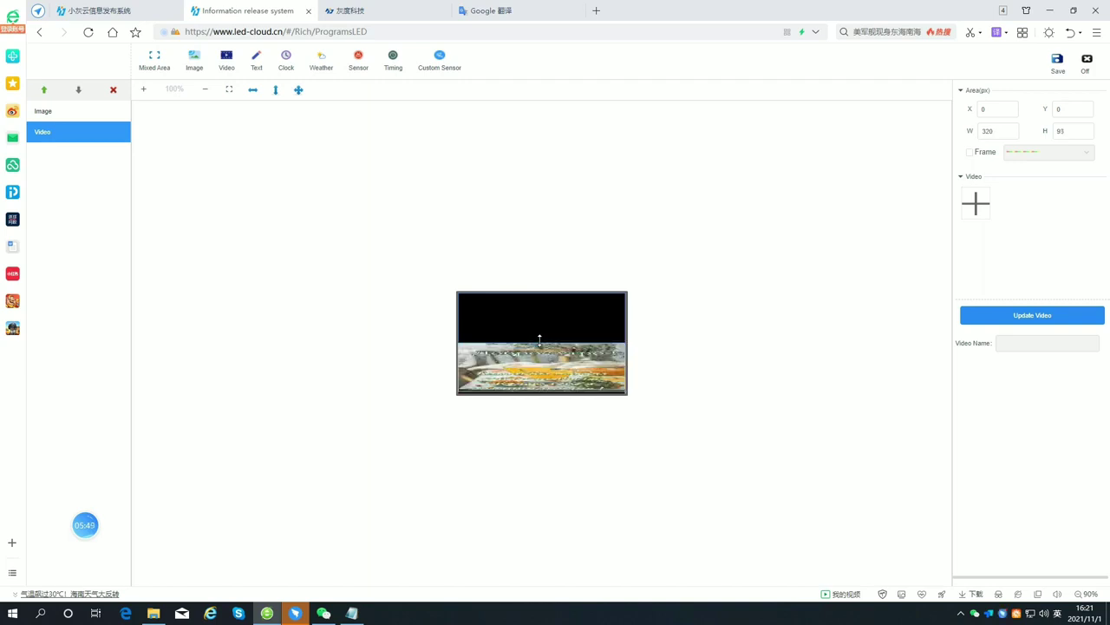
# Add the 114.2 MB Amazing 4k flowers video, APP操作动画 中文版.mp4 and 2.mp4 from the 2021/11/01 uploads to the video area
pyautogui.click(980, 208)
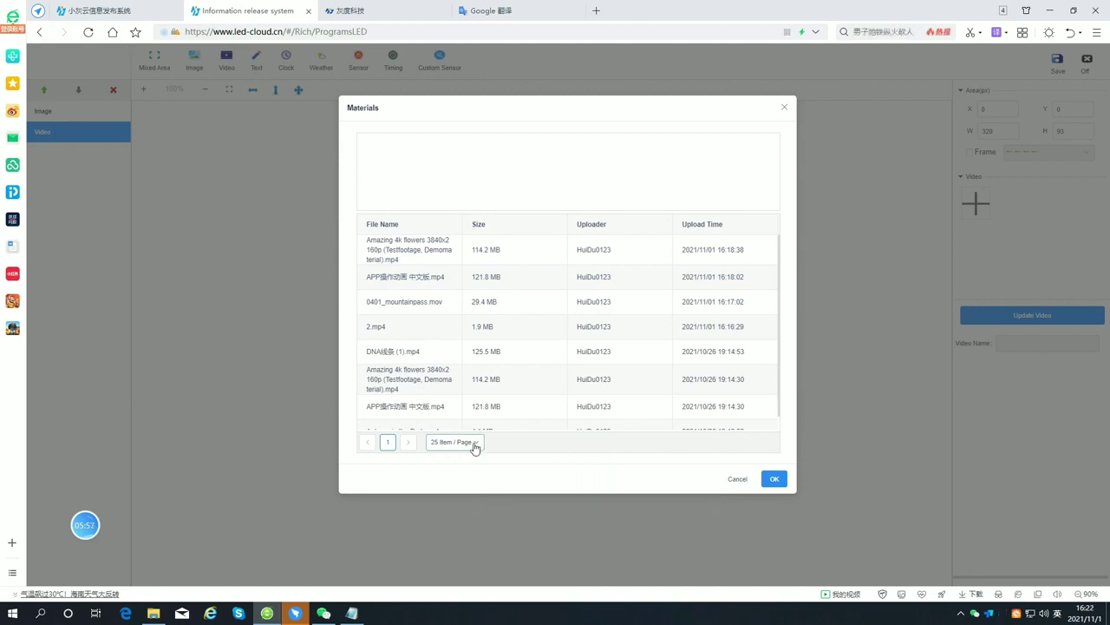
pyautogui.click(513, 263)
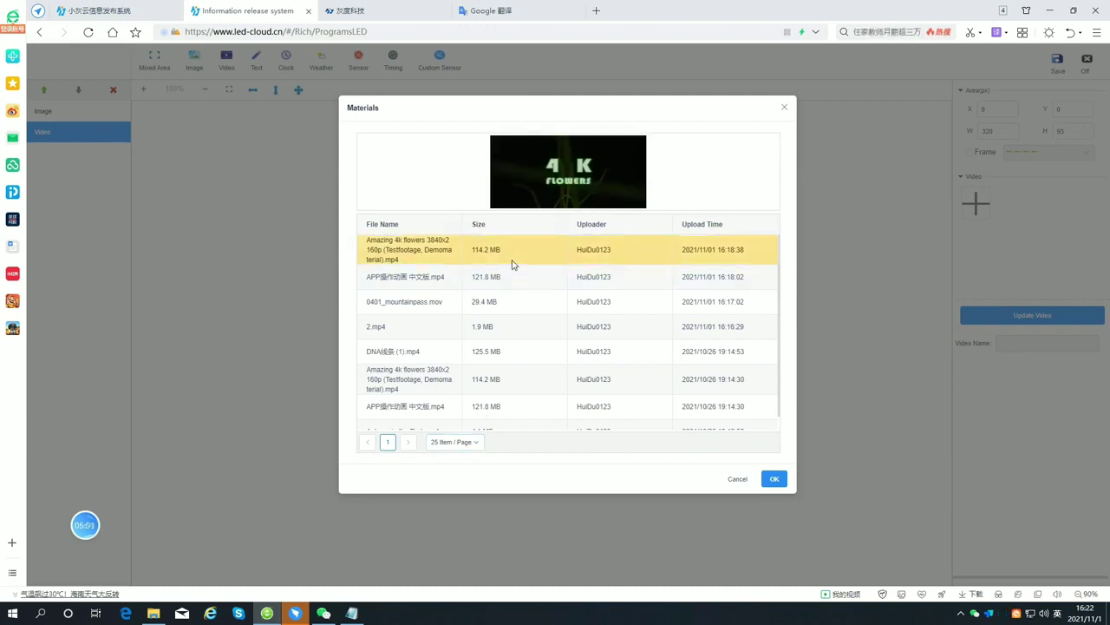
pyautogui.click(510, 276)
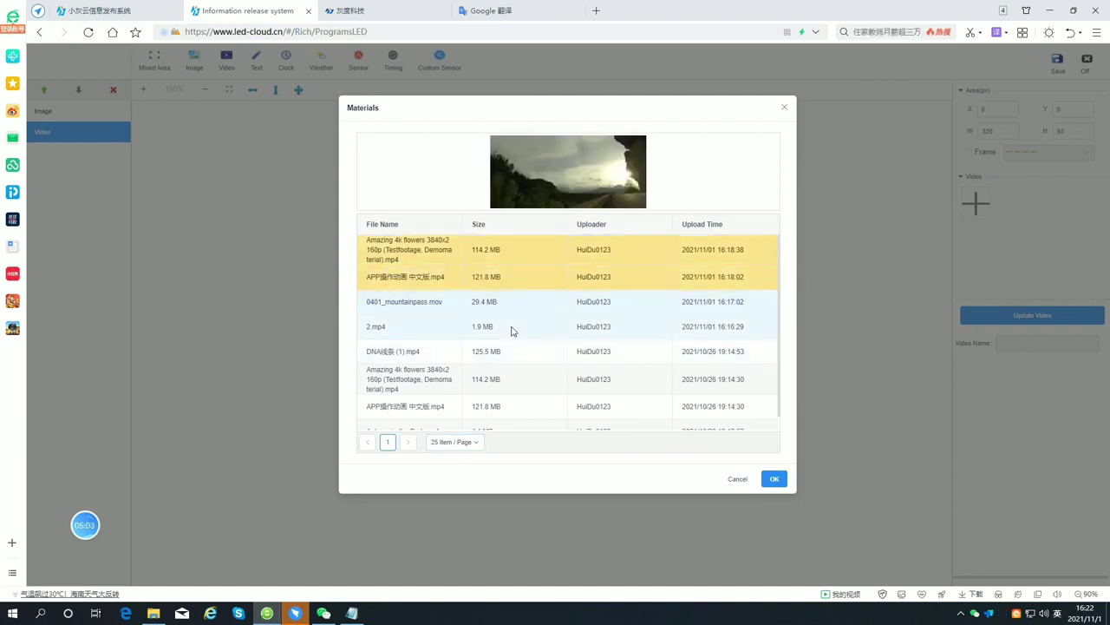
pyautogui.click(511, 330)
pyautogui.click(772, 480)
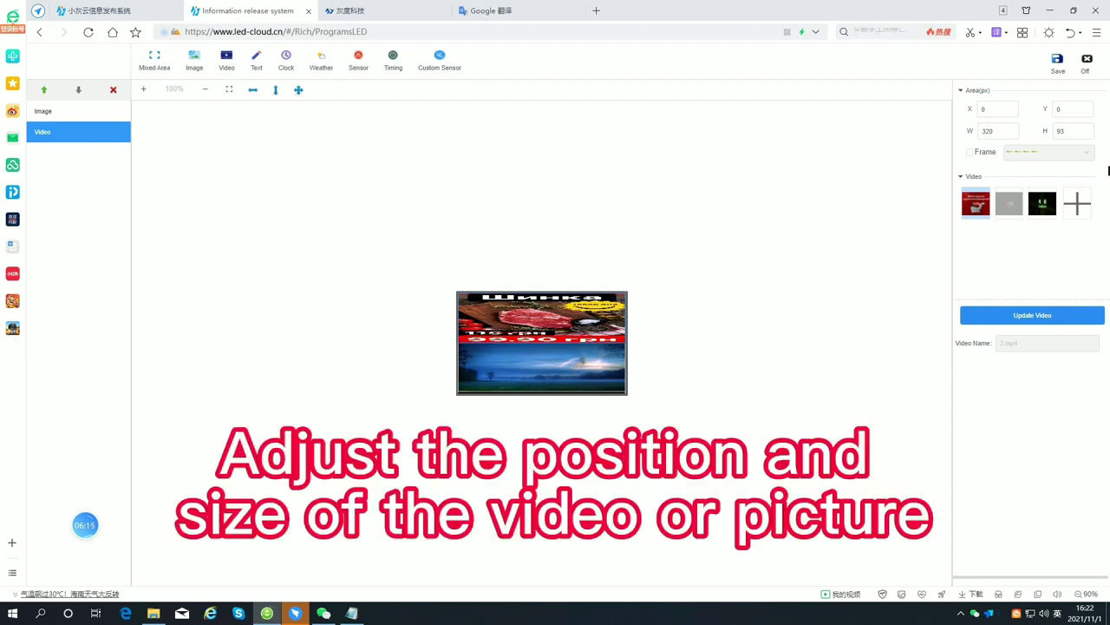
# Move the 4k flowers video to second place in the video playback order, and save and close the program
pyautogui.moveTo(1051, 201); pyautogui.dragTo(979, 217)
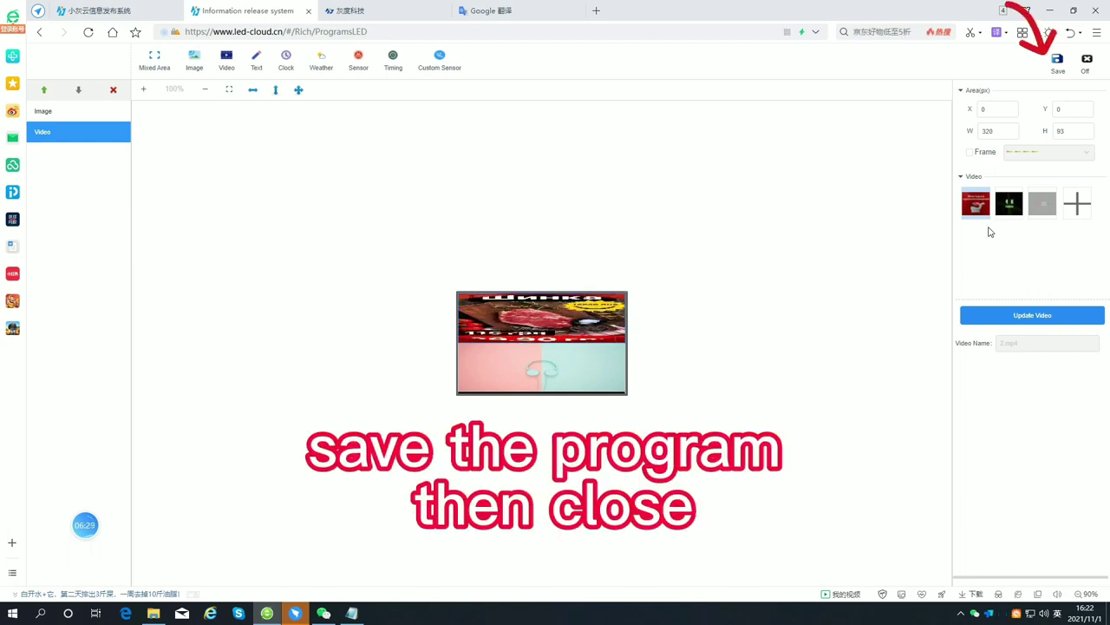
pyautogui.click(1053, 62)
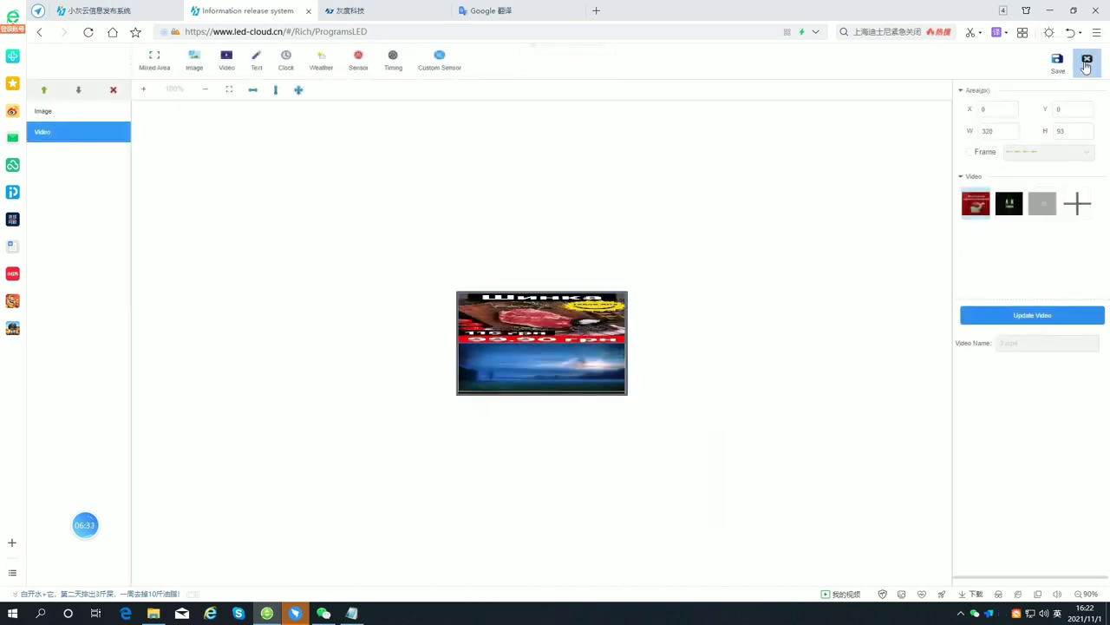
pyautogui.click(1086, 63)
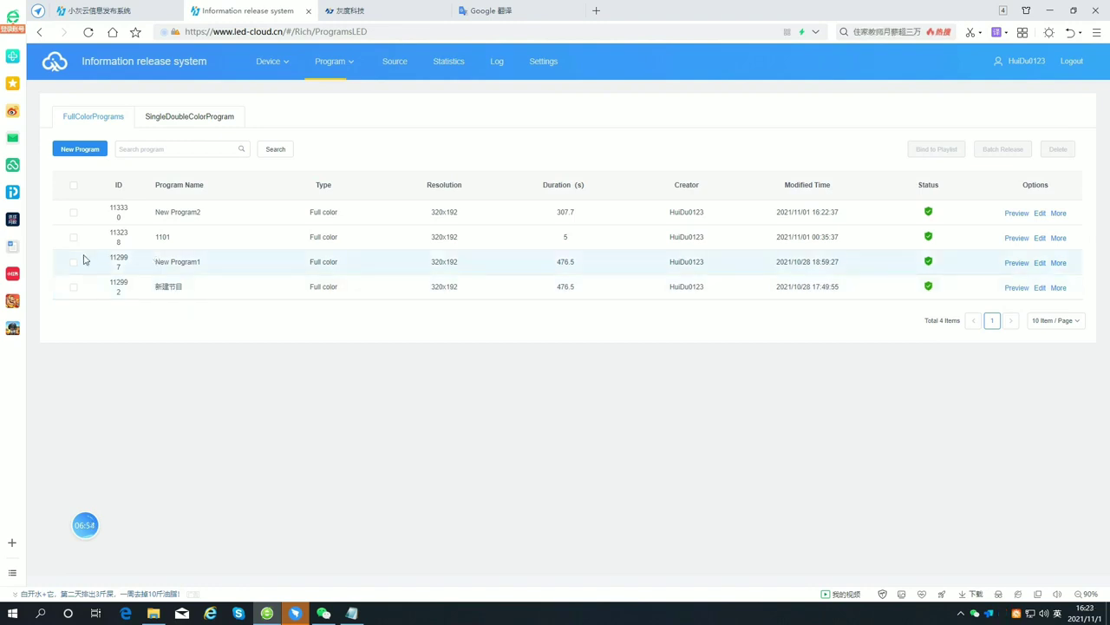
# Release New Program2 to the device A4-21-A055D using Complete Update and close the send dialog
pyautogui.click(74, 213)
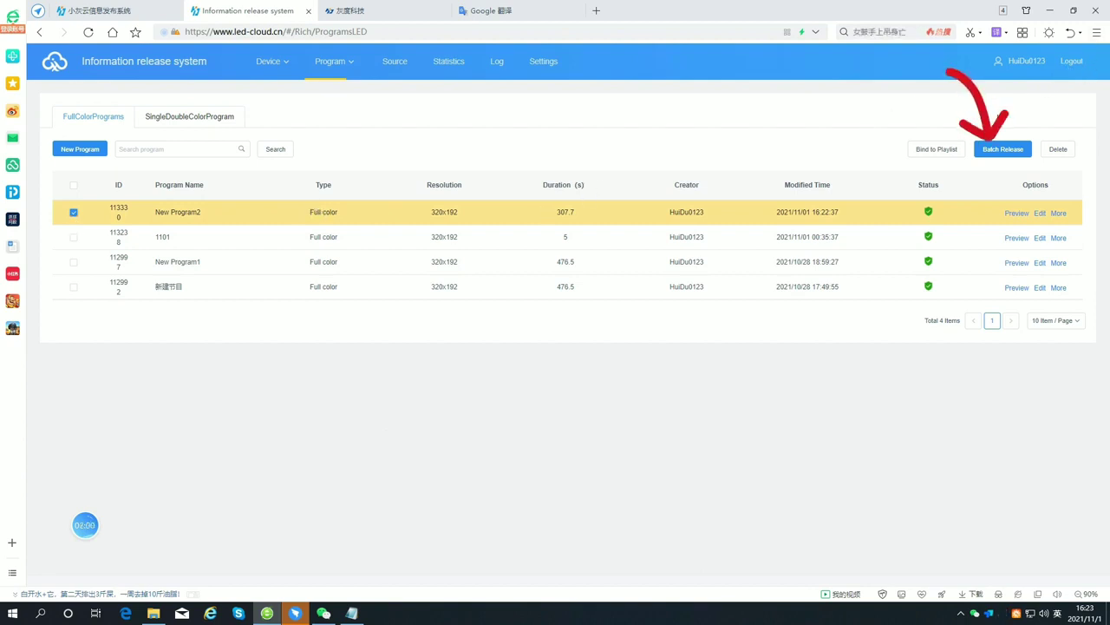
pyautogui.click(1002, 151)
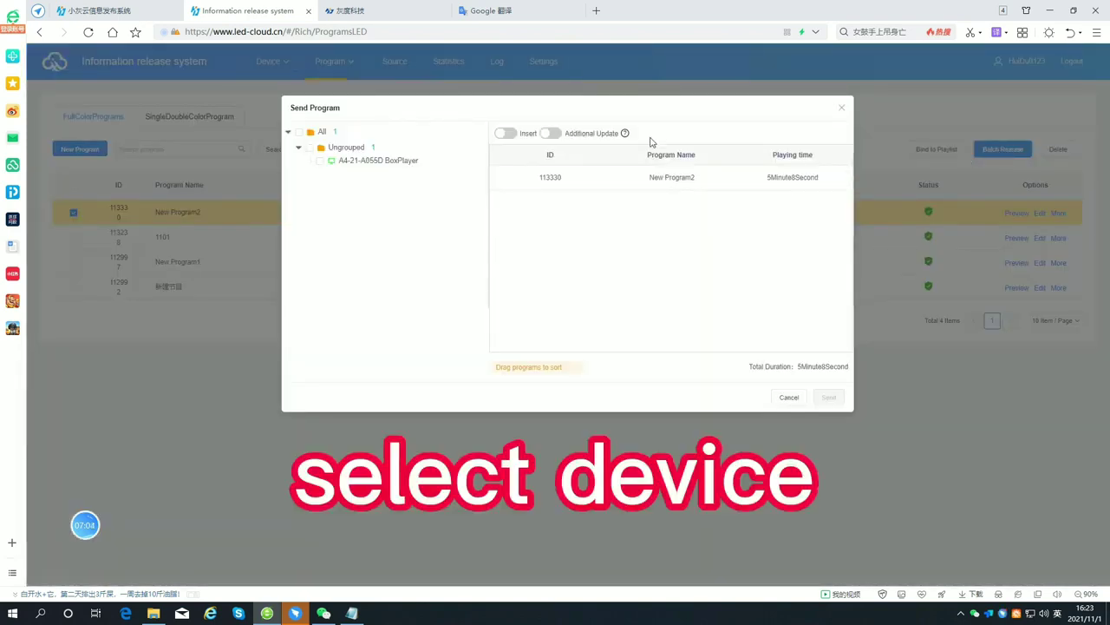
pyautogui.click(320, 161)
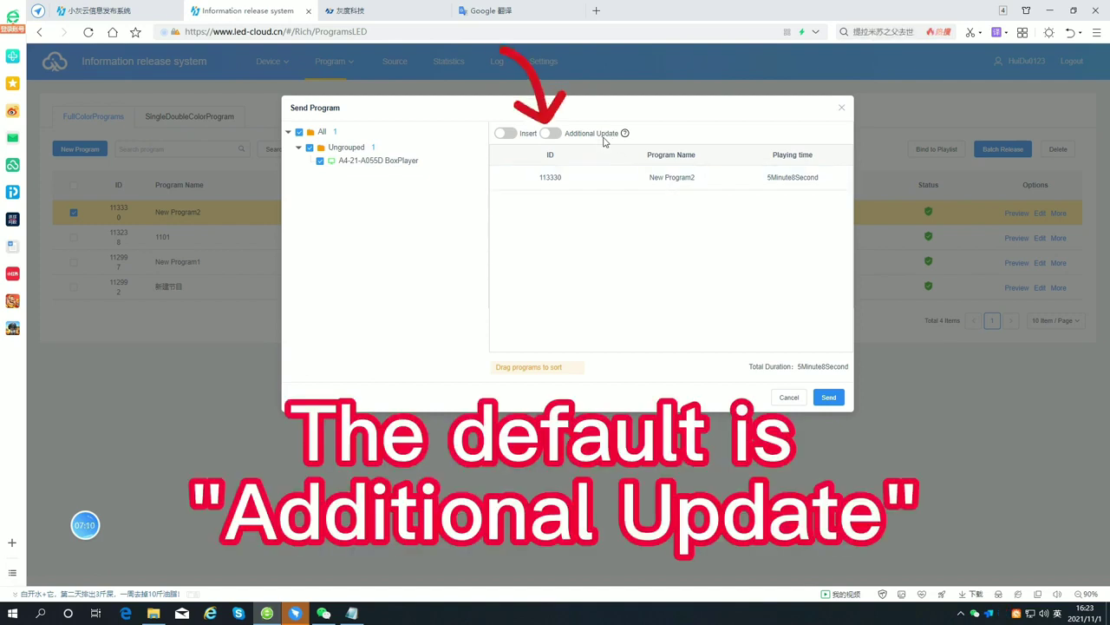
pyautogui.moveTo(625, 134)
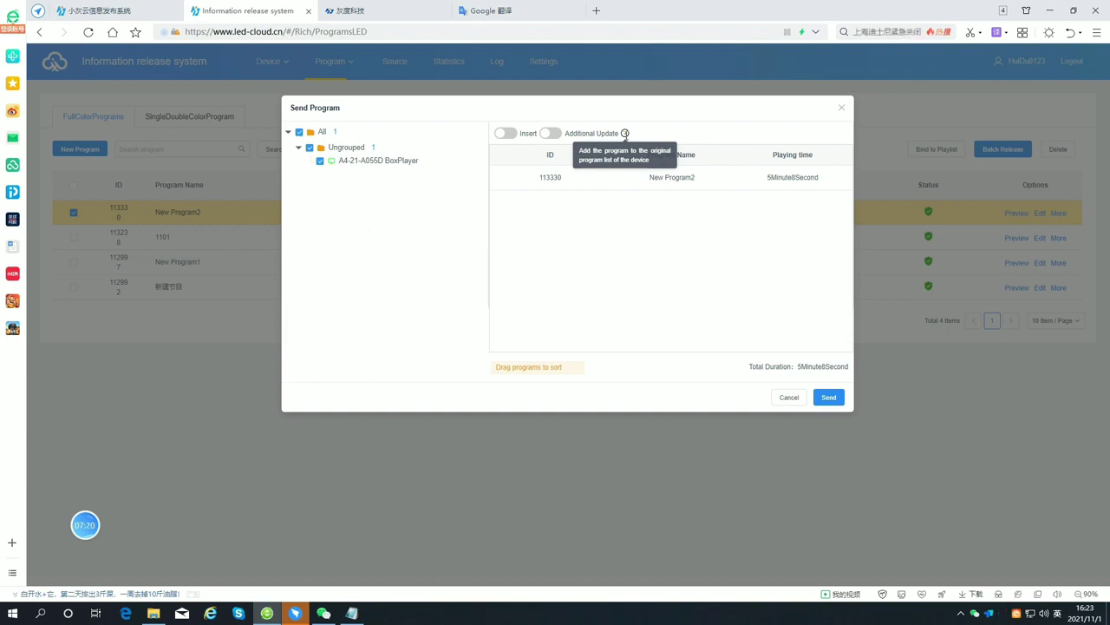
pyautogui.click(560, 137)
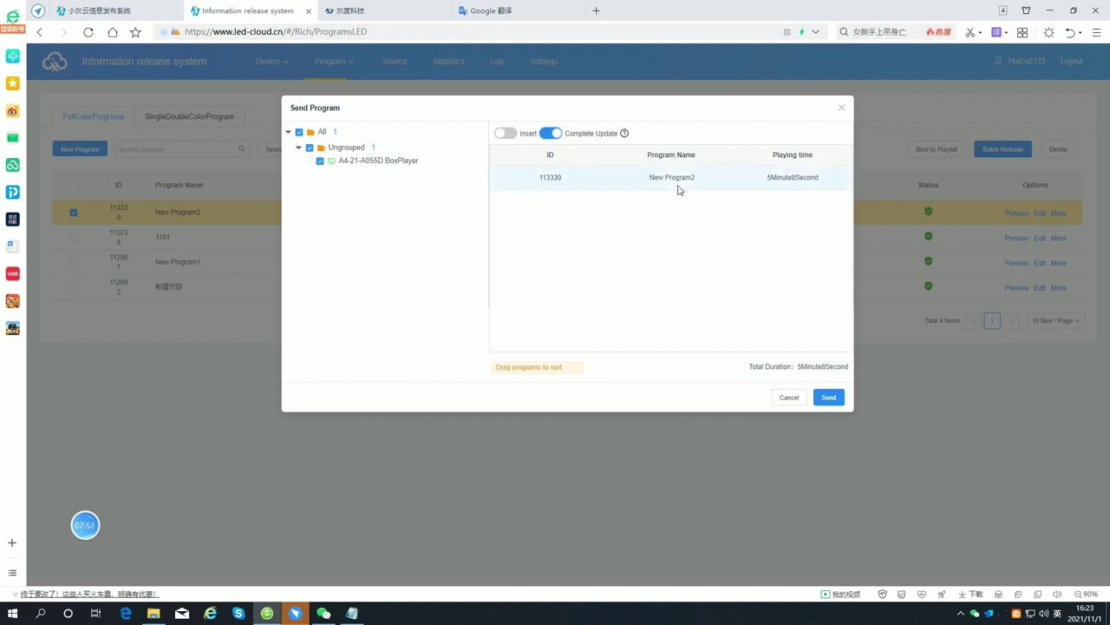
pyautogui.click(835, 404)
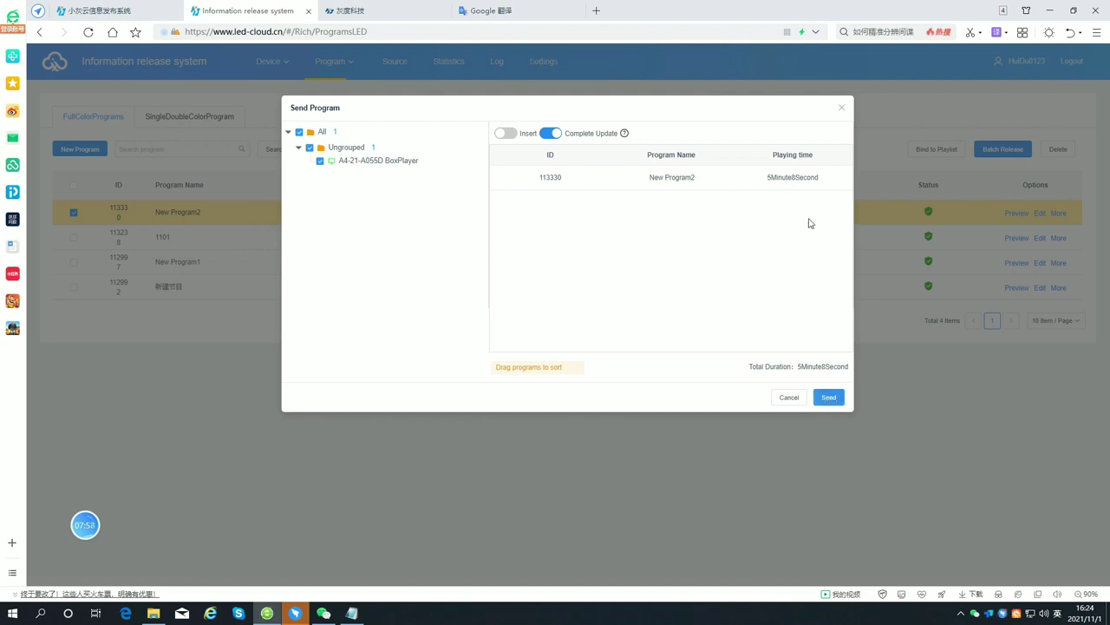
pyautogui.click(842, 110)
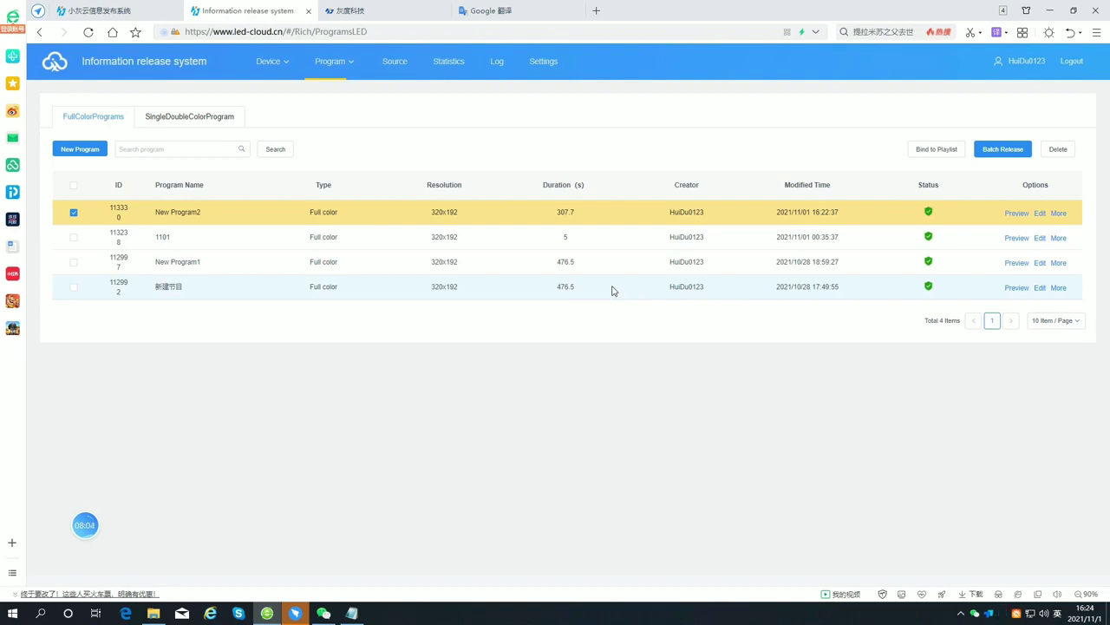
# Examine the log details of the New Program2 update task, refreshing its sending status for the device
pyautogui.click(497, 62)
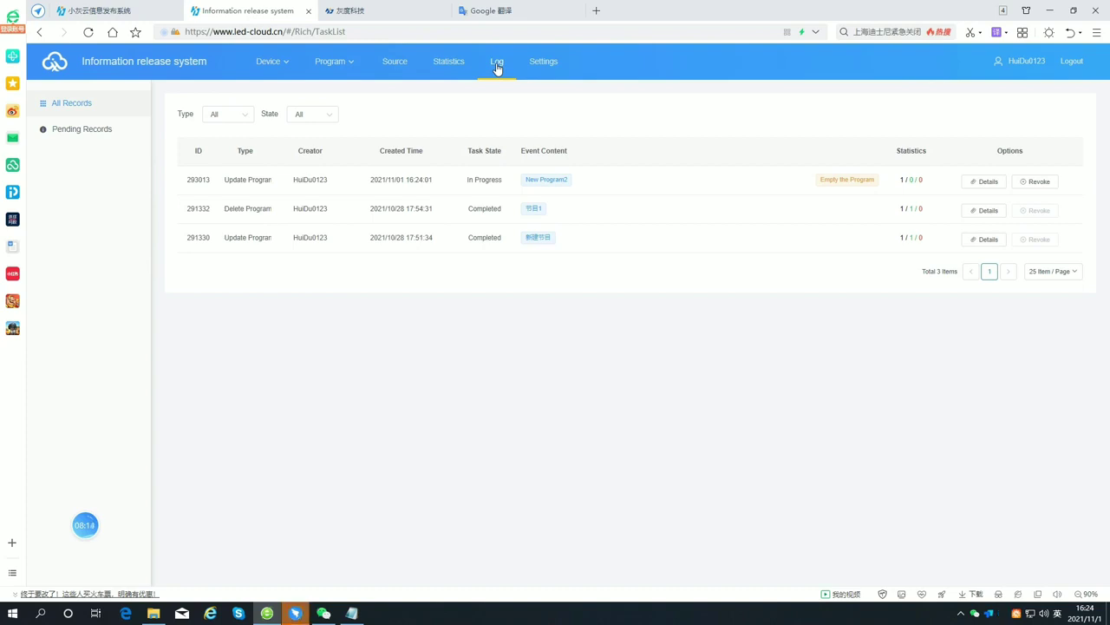
pyautogui.click(986, 181)
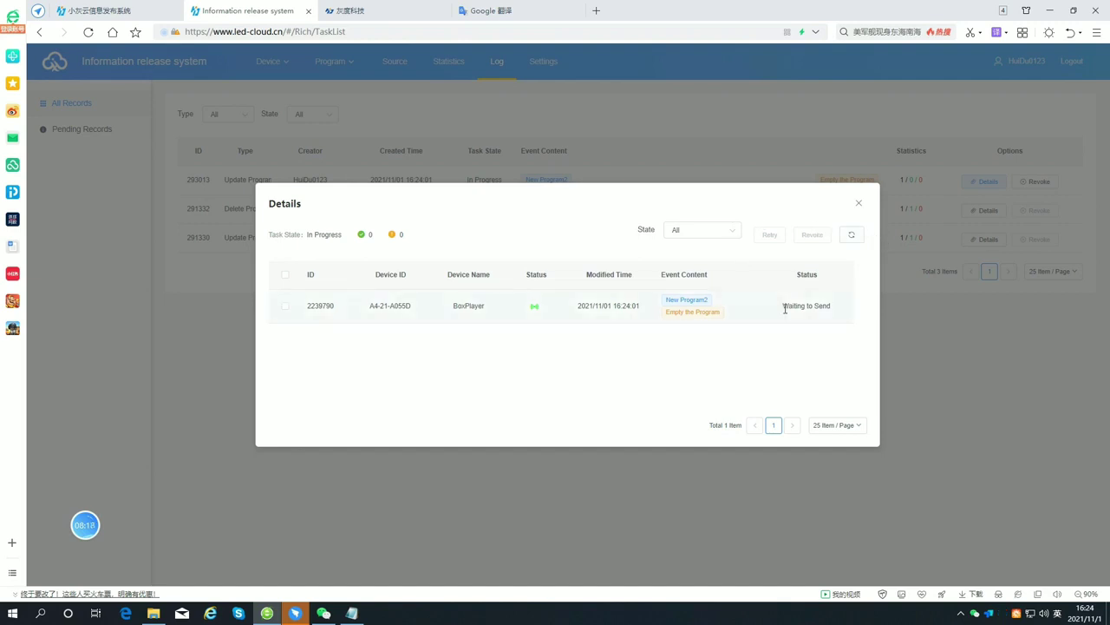
pyautogui.click(852, 237)
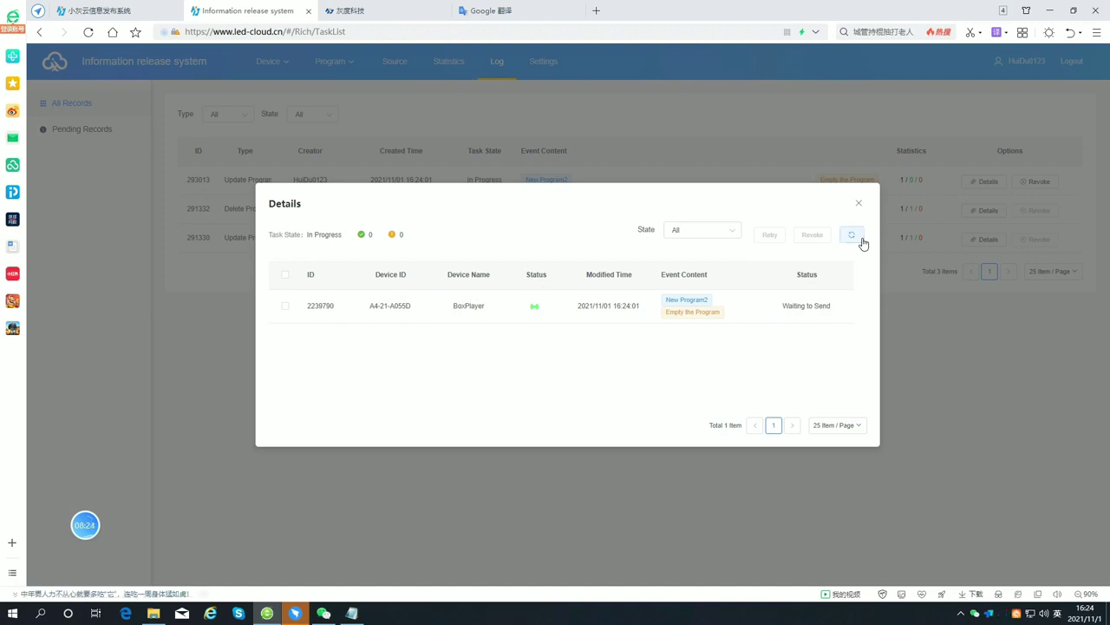
pyautogui.click(862, 240)
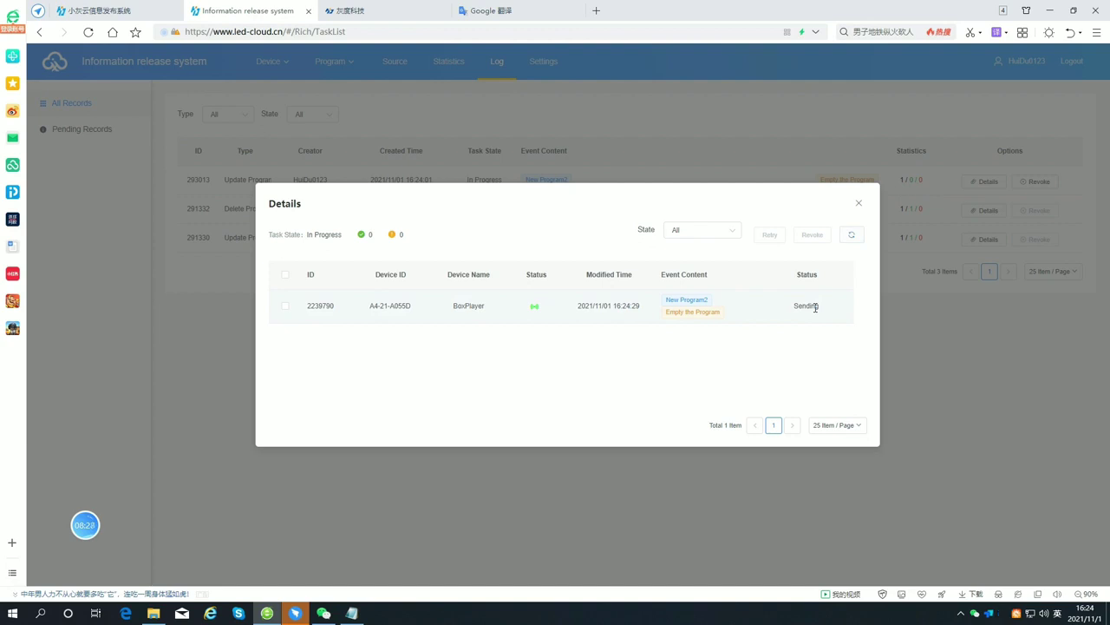
pyautogui.click(851, 235)
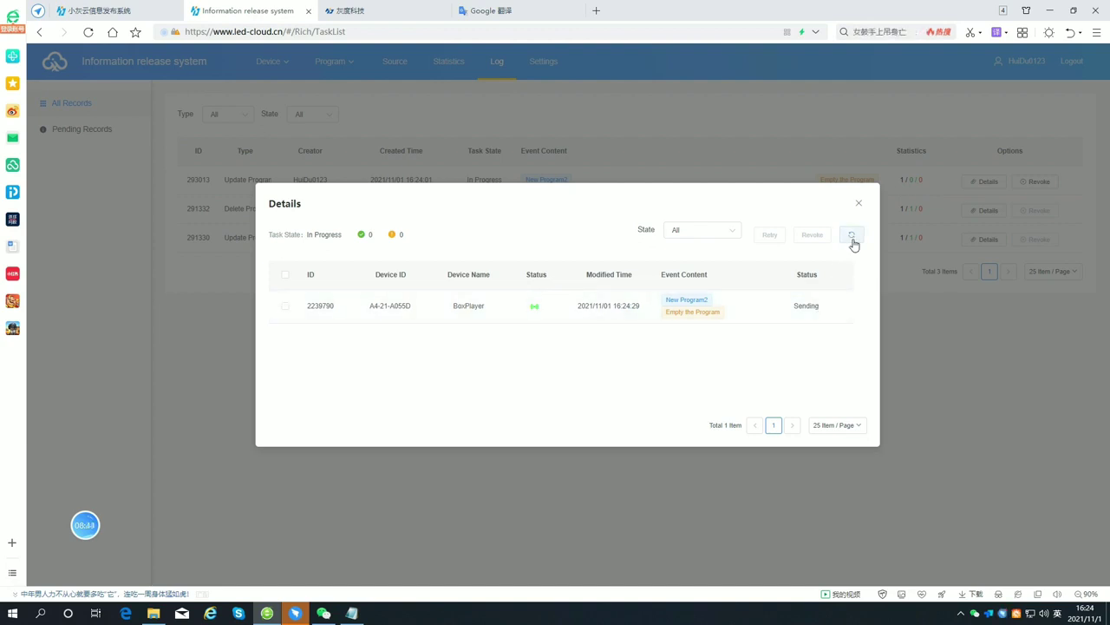
pyautogui.click(853, 237)
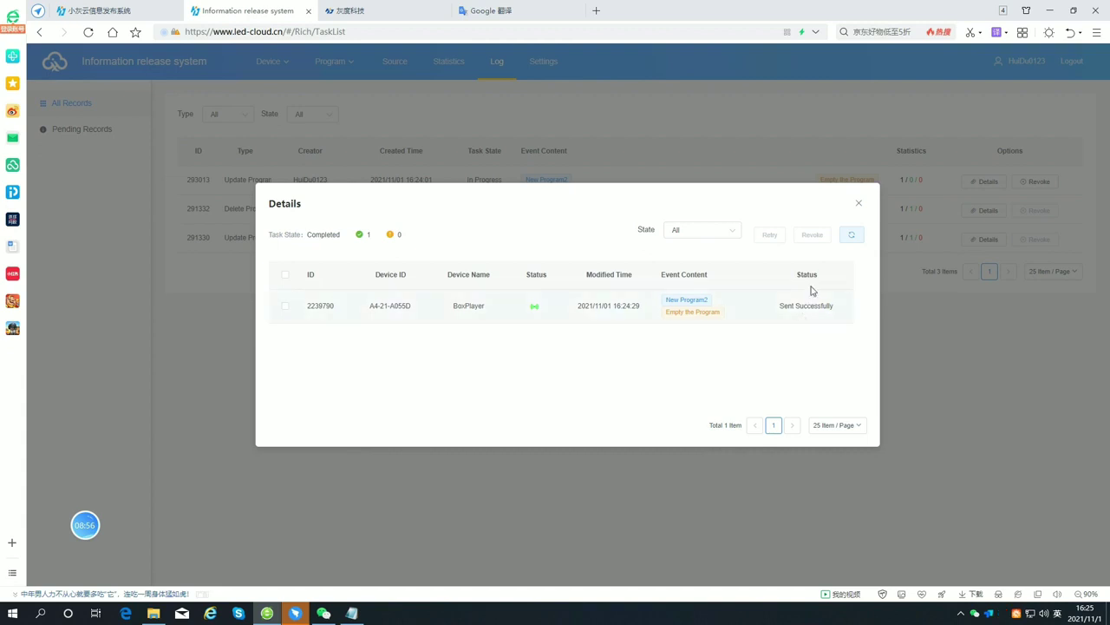
pyautogui.click(859, 205)
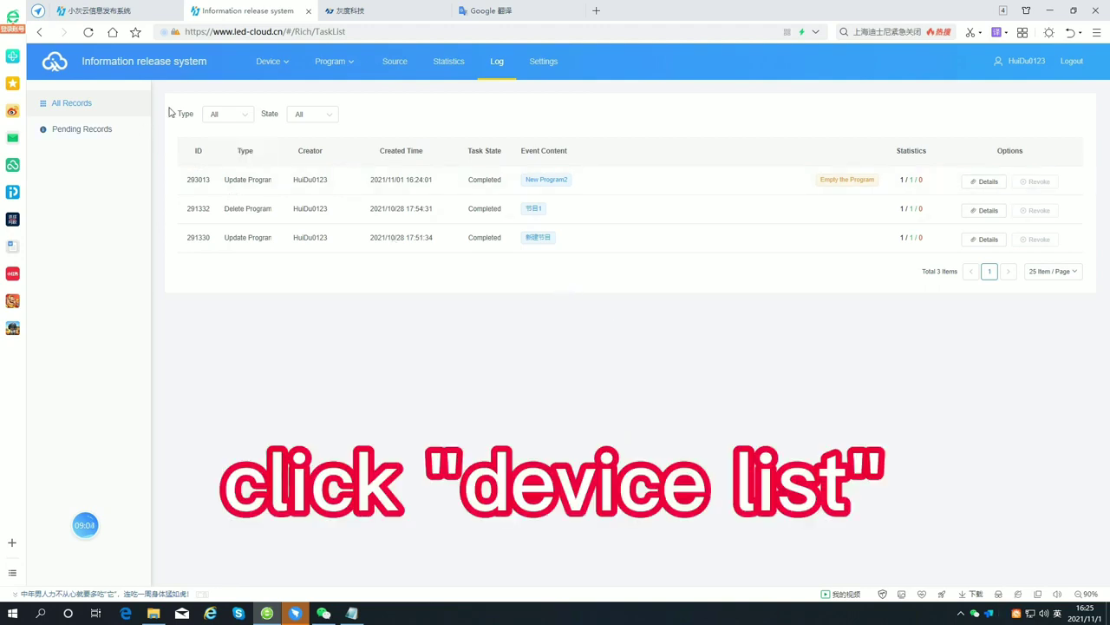
# Delete New Program2 from the program information of the device A4-21-A055D and close the device details
pyautogui.moveTo(265, 62)
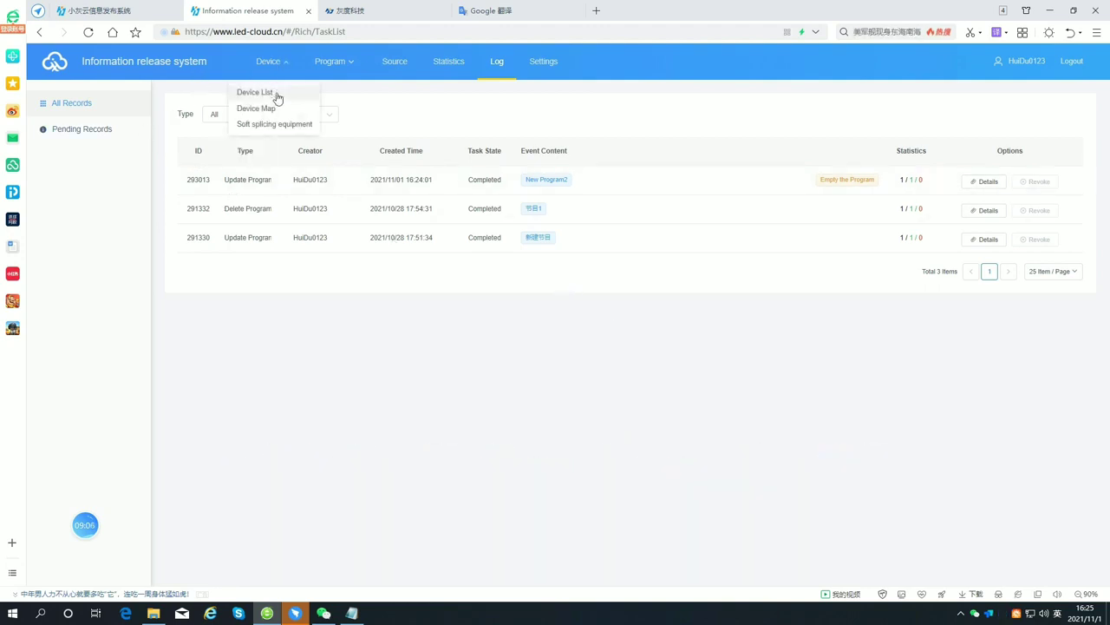
pyautogui.click(278, 98)
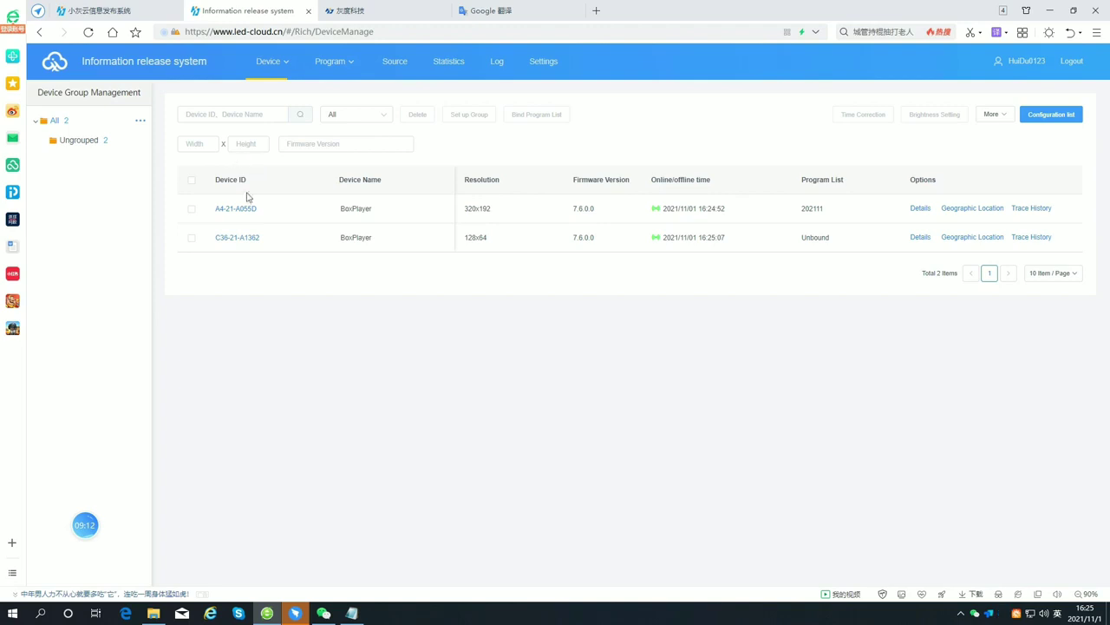
pyautogui.click(192, 209)
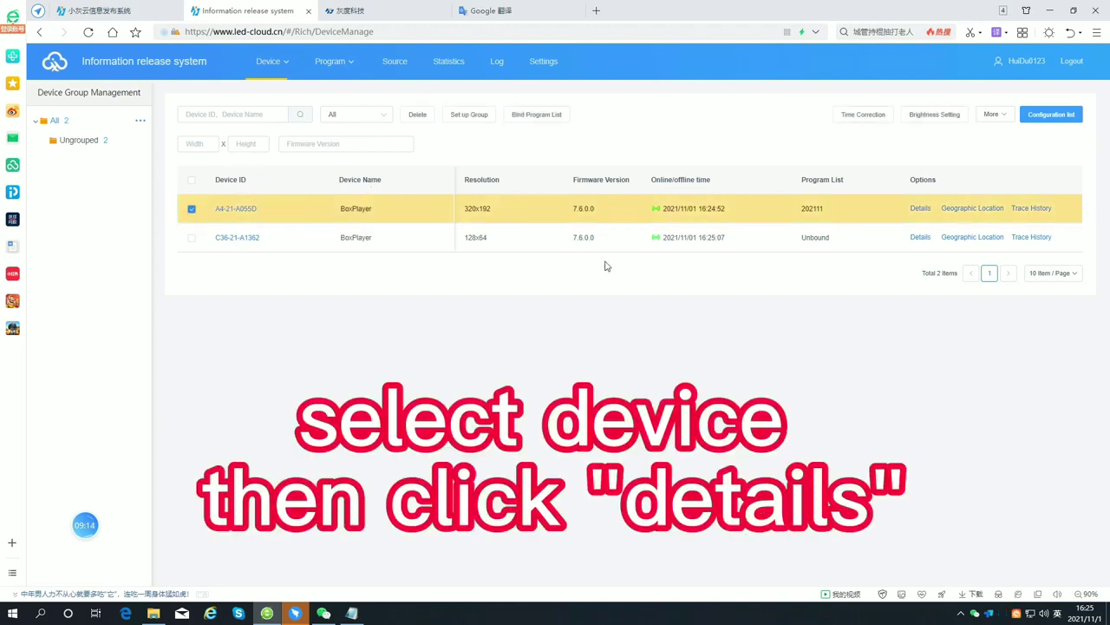
pyautogui.click(921, 209)
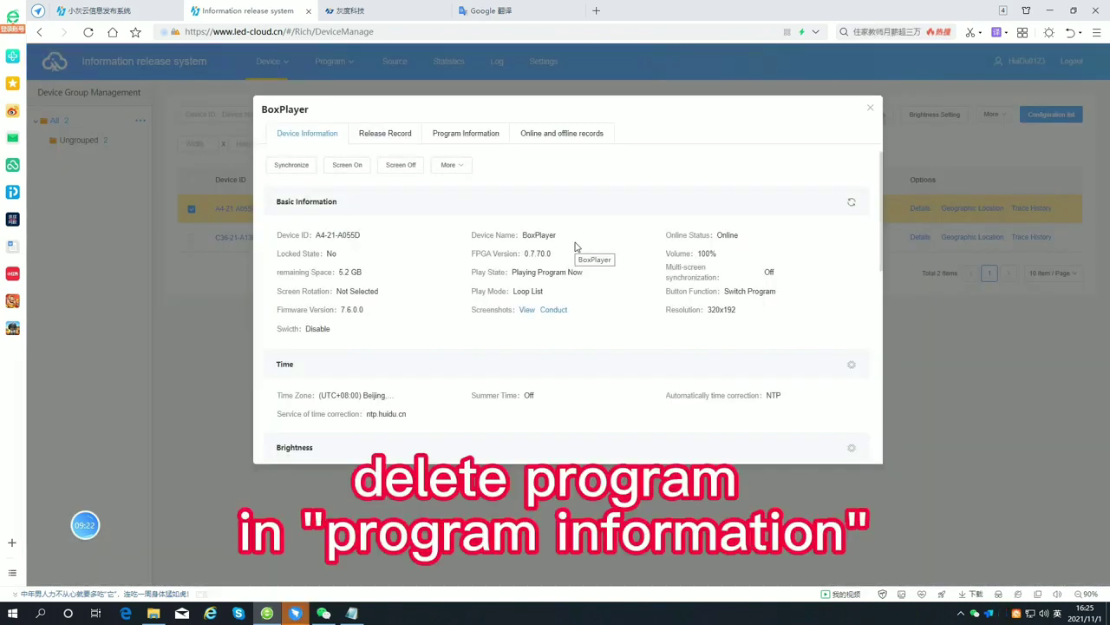
pyautogui.click(470, 138)
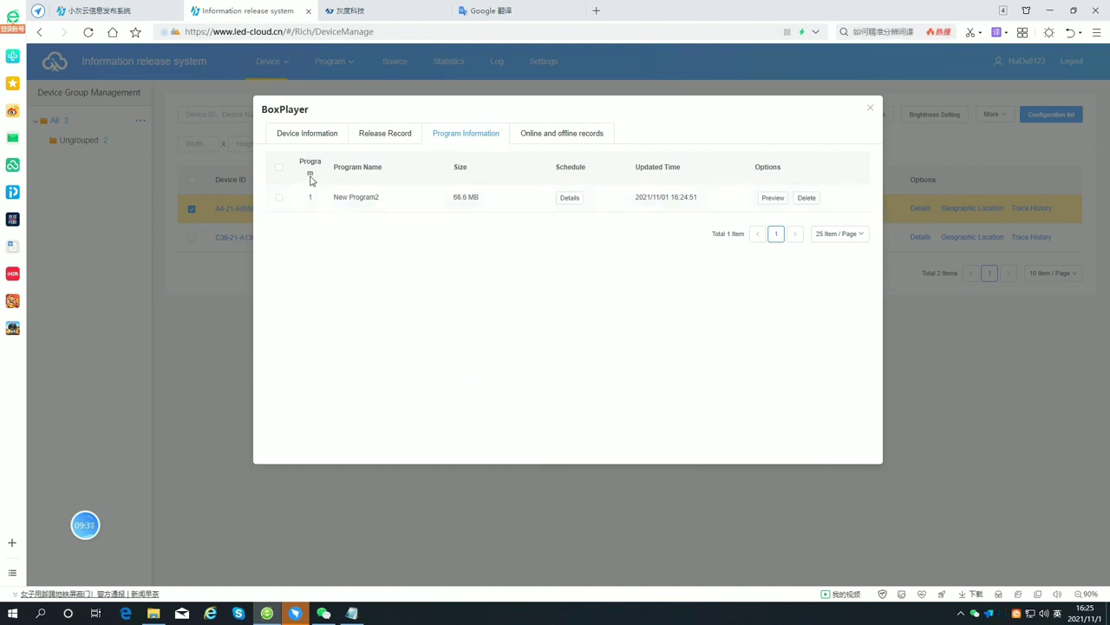
pyautogui.click(280, 205)
pyautogui.click(808, 199)
pyautogui.click(655, 336)
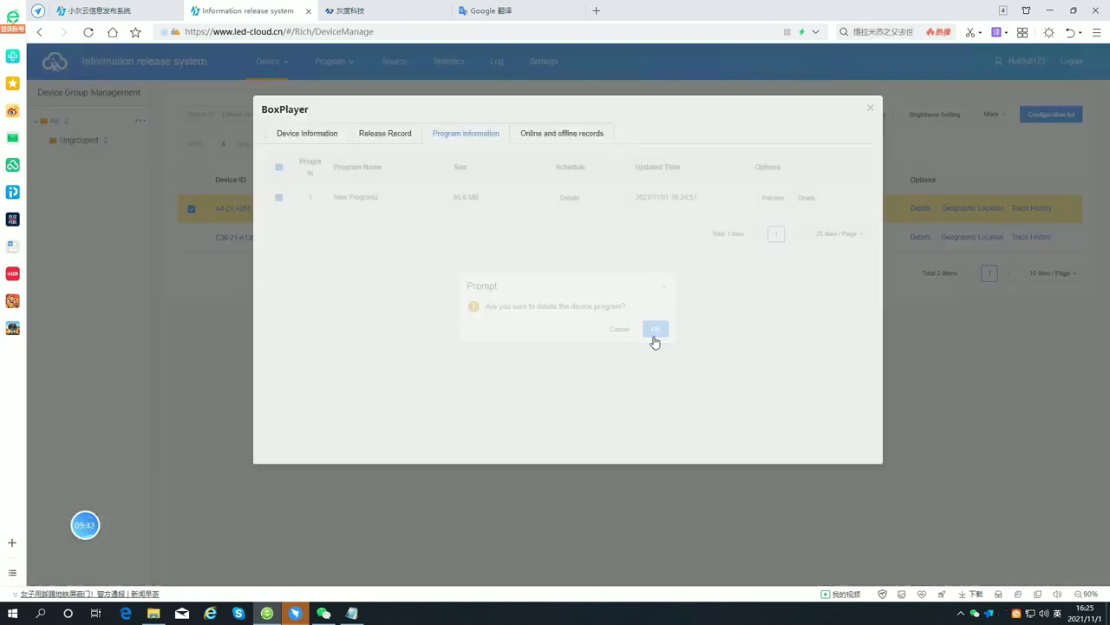
pyautogui.click(870, 107)
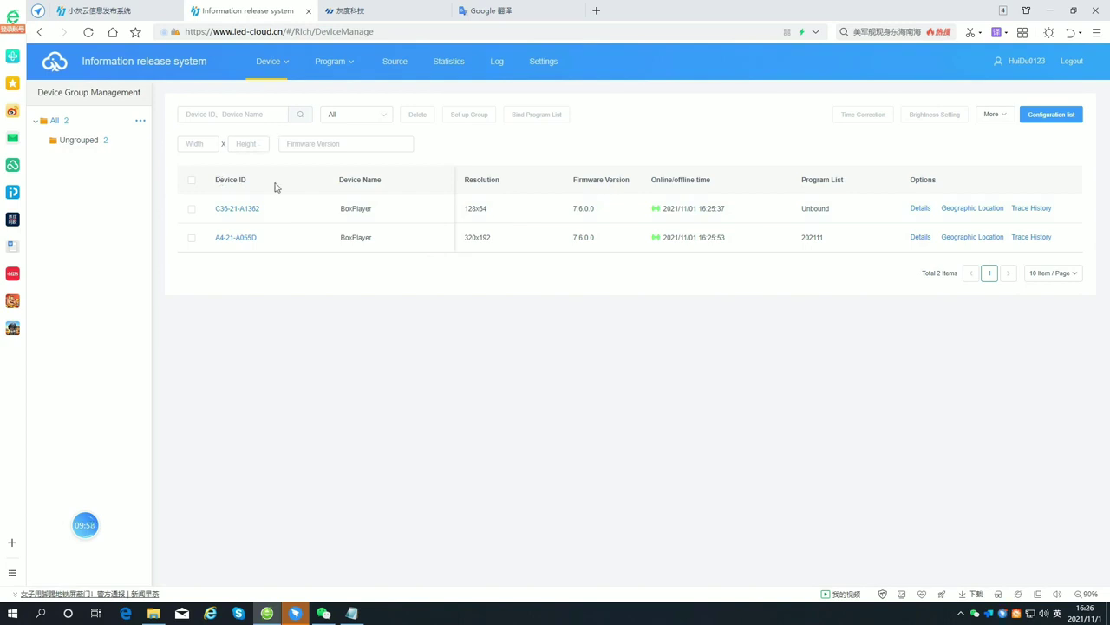
# Check the program information of the device A4-21-A055D for any remaining programs
pyautogui.click(192, 238)
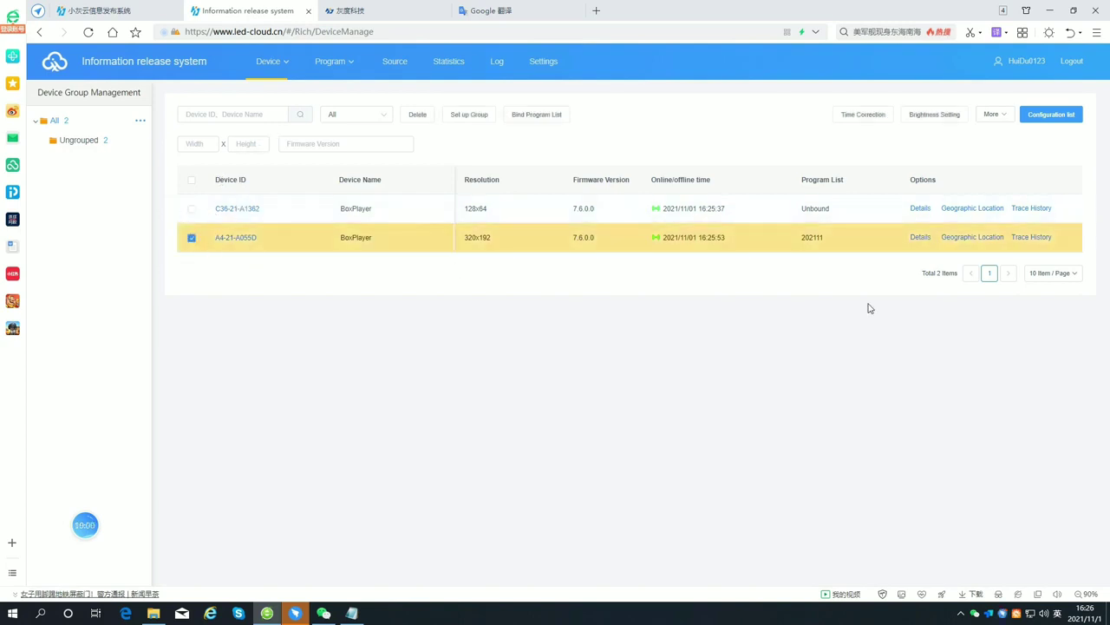
pyautogui.click(921, 237)
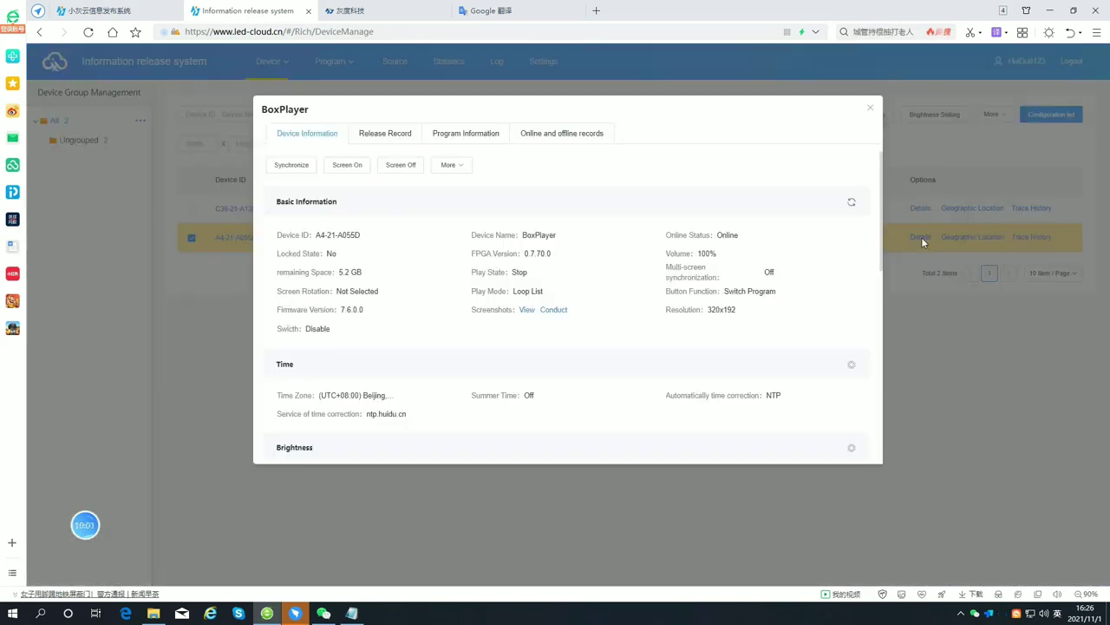
pyautogui.click(466, 137)
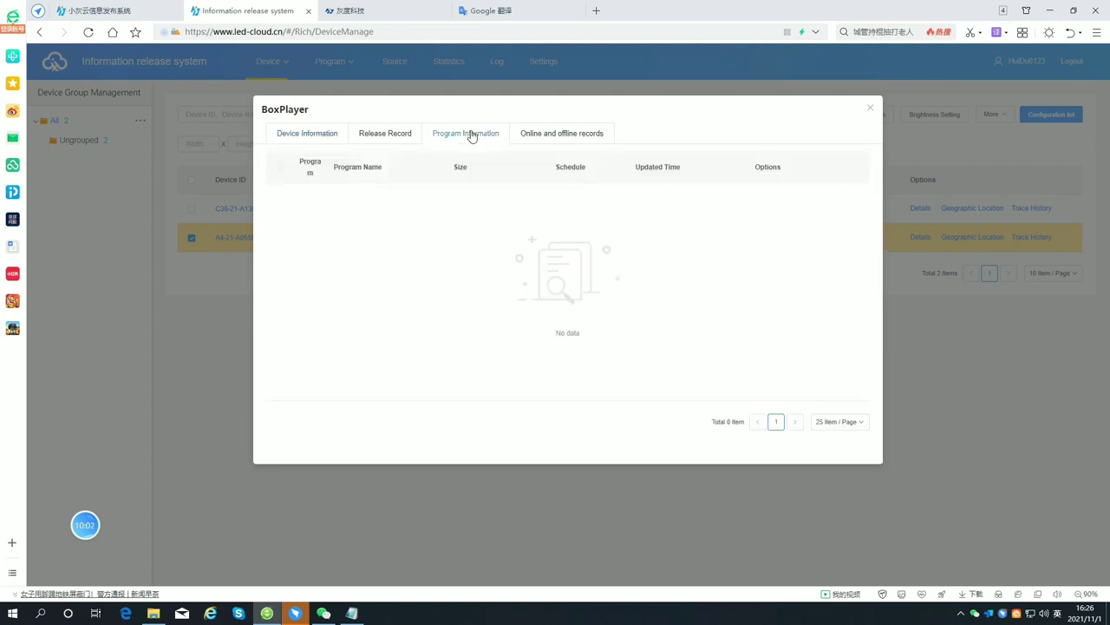
# Check the release record of the device A4-21-A055D and close the device details
pyautogui.click(387, 136)
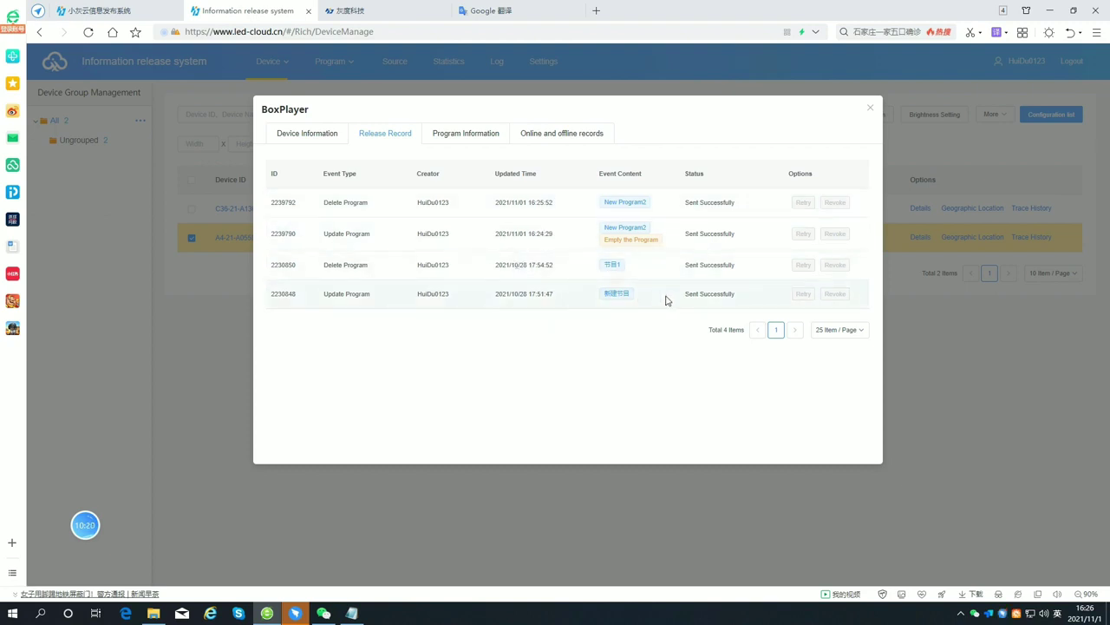
pyautogui.click(871, 108)
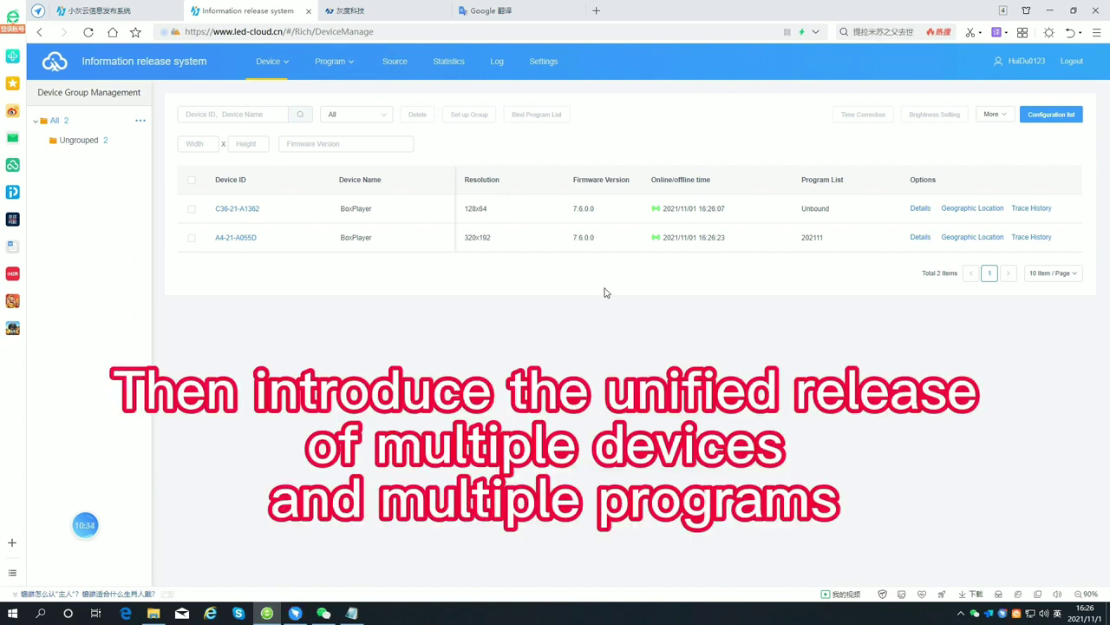
# Start a new program list and name it ChangSha
pyautogui.moveTo(344, 63)
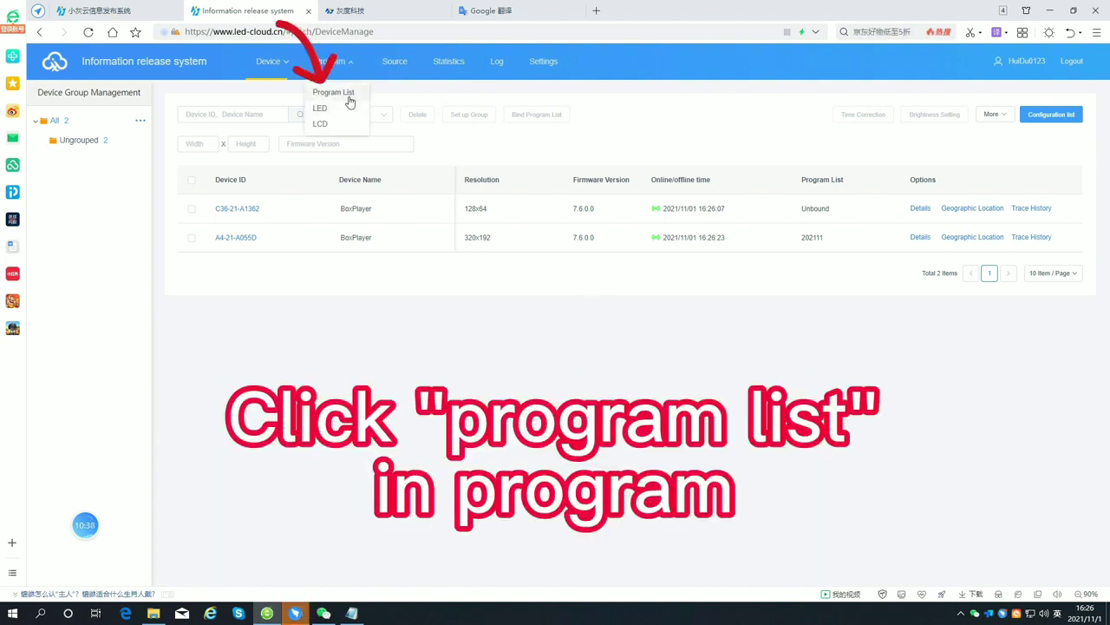
pyautogui.click(349, 98)
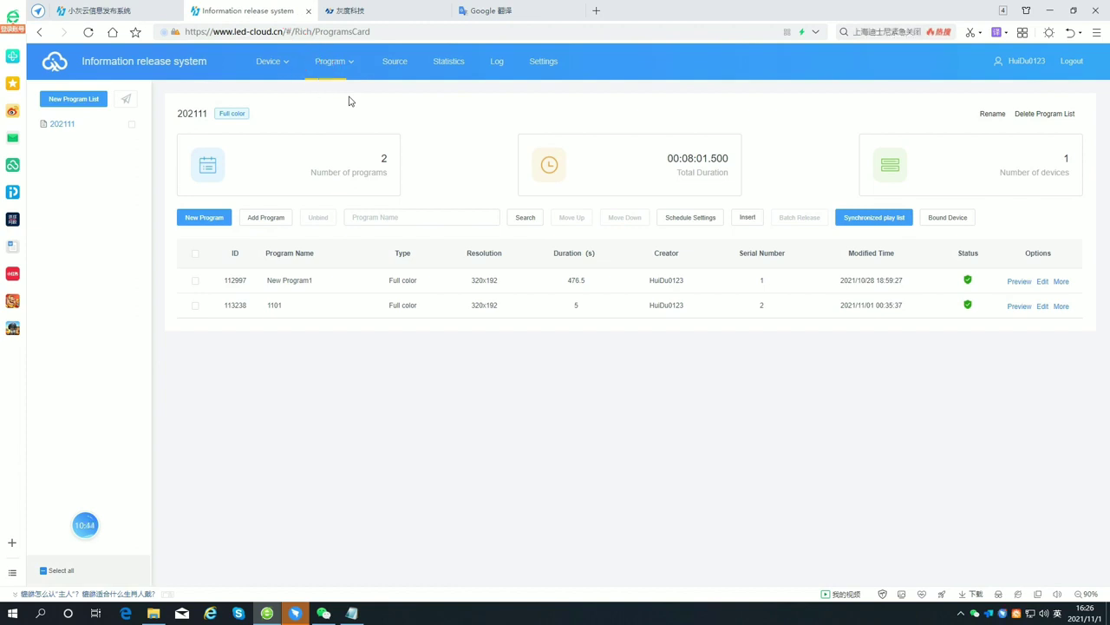
pyautogui.click(70, 100)
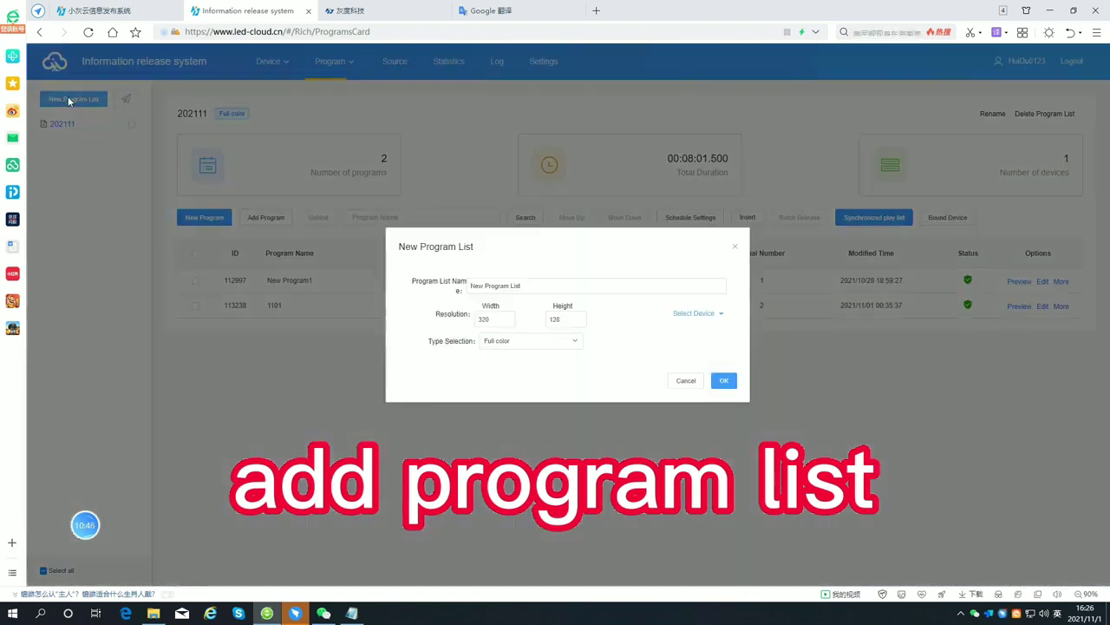
pyautogui.click(576, 284)
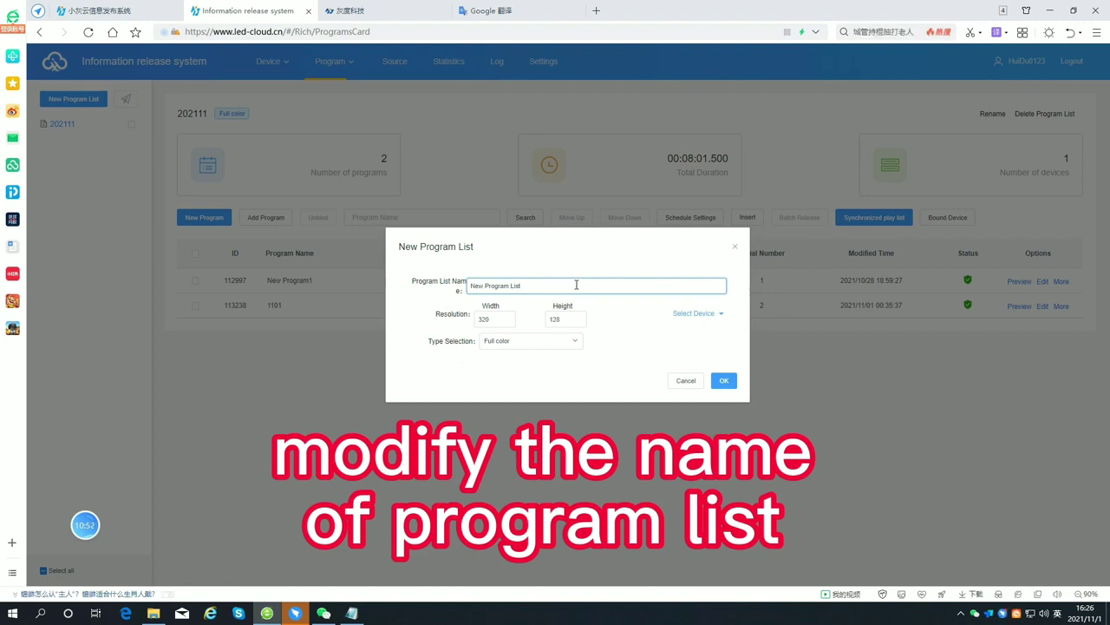
pyautogui.press('BackSpace')
pyautogui.press('BackSpace')
pyautogui.press('BackSpace')
pyautogui.press('BackSpace')
pyautogui.press('BackSpace')
pyautogui.press('BackSpace')
pyautogui.press('BackSpace')
pyautogui.press('BackSpace')
pyautogui.press('BackSpace')
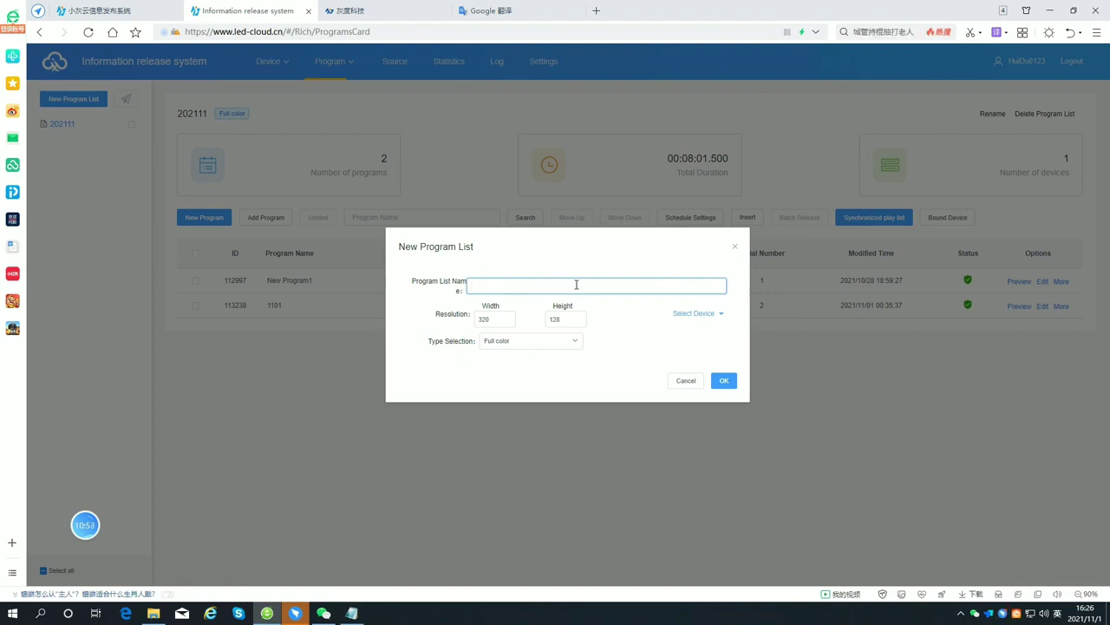
pyautogui.write('ChangSha')
# Take the ChangSha list's resolution from the device A4-21-A055D and create the full color program list
pyautogui.click(710, 316)
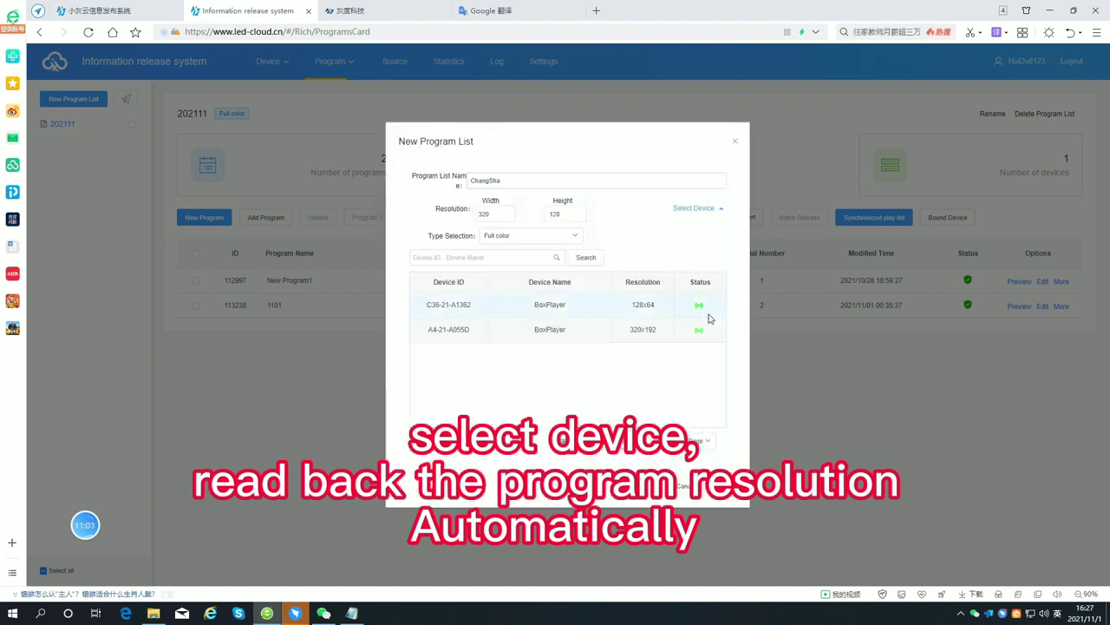
pyautogui.click(644, 341)
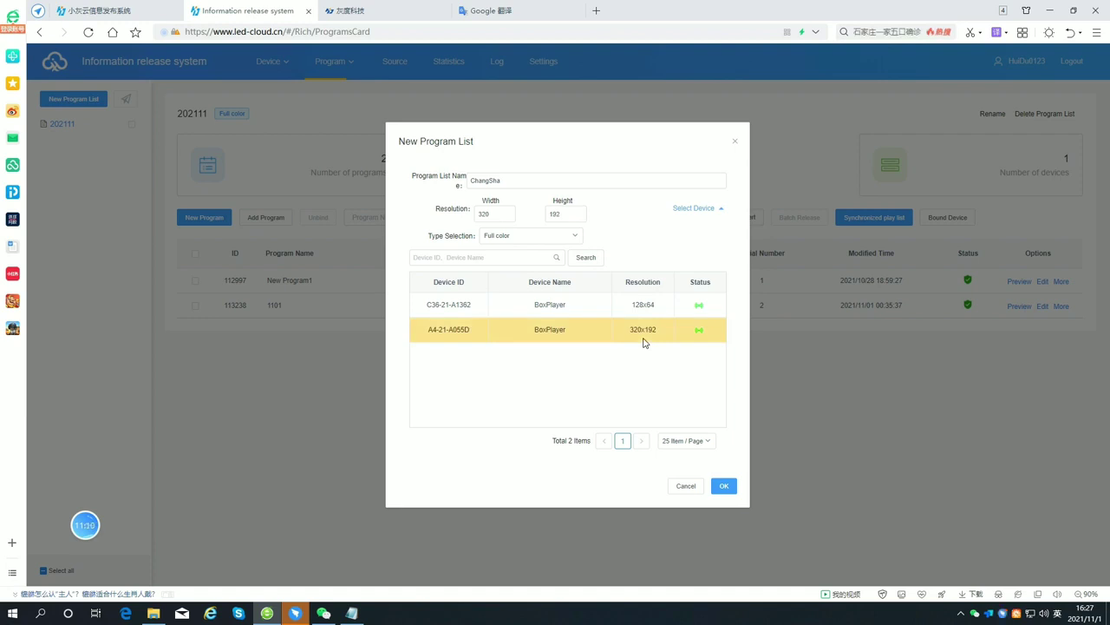
pyautogui.click(725, 486)
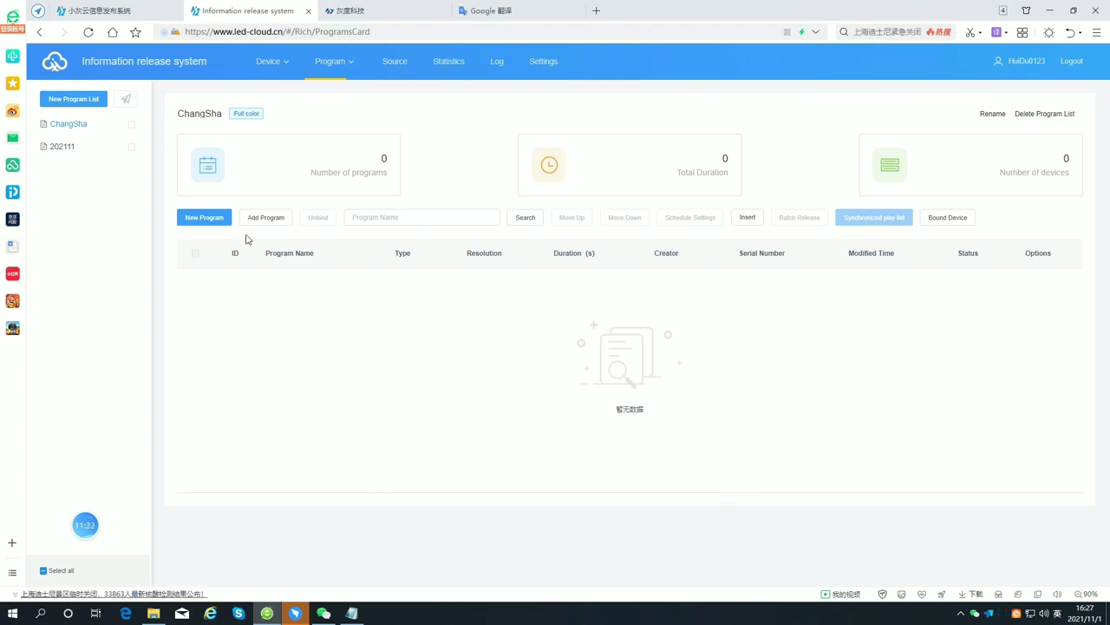
# Create a program with the default name in the ChangSha list, add a clock to it, save it and close the editor
pyautogui.click(209, 220)
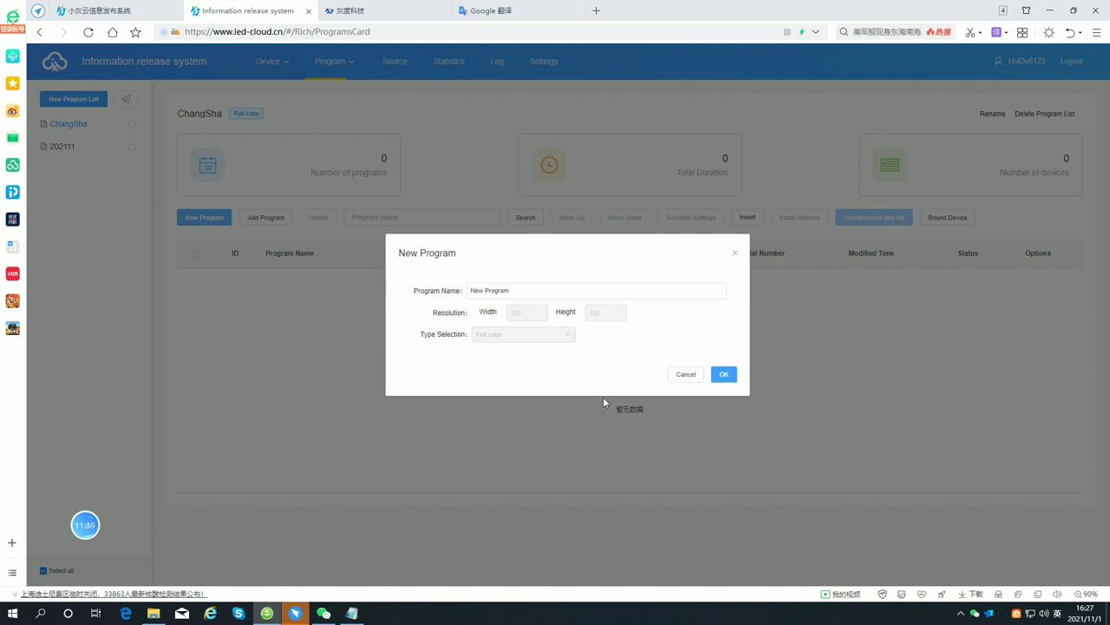
pyautogui.click(520, 300)
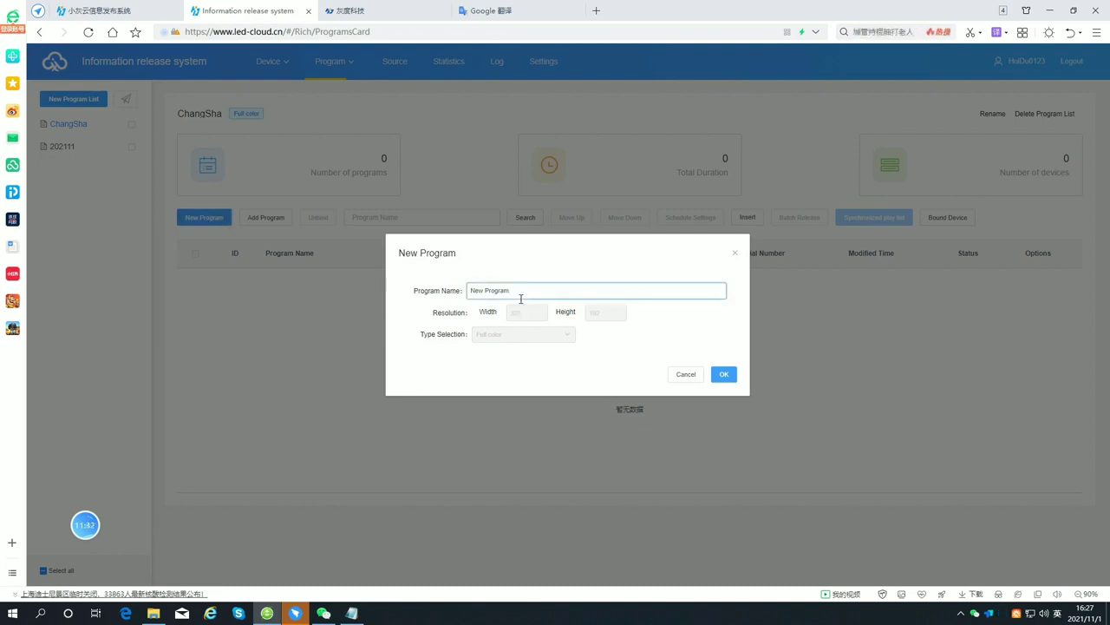
pyautogui.click(719, 375)
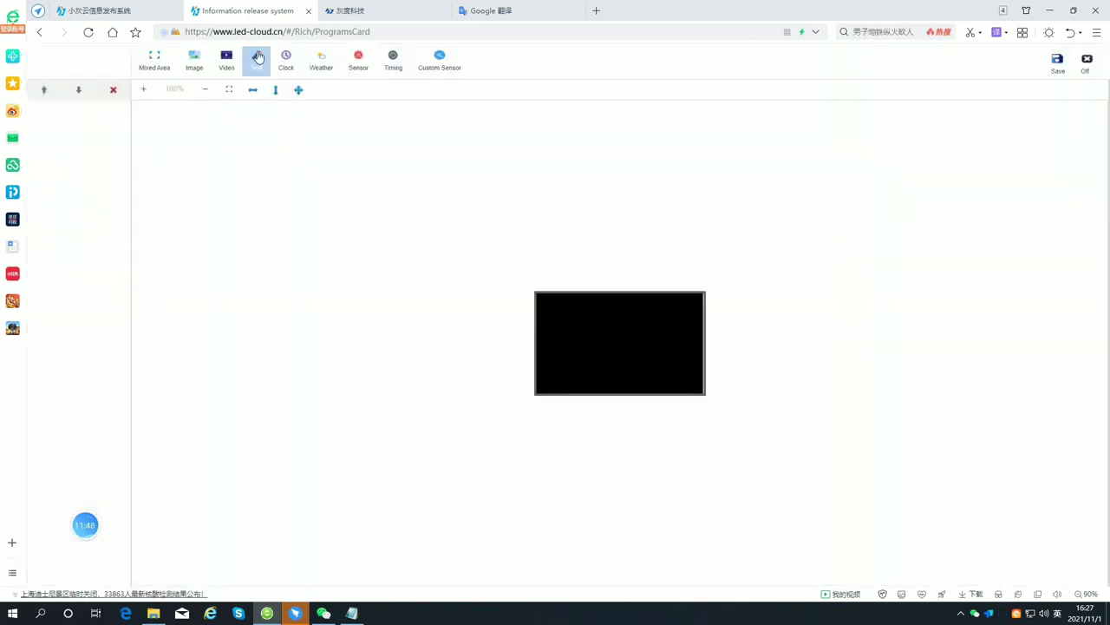
pyautogui.click(285, 63)
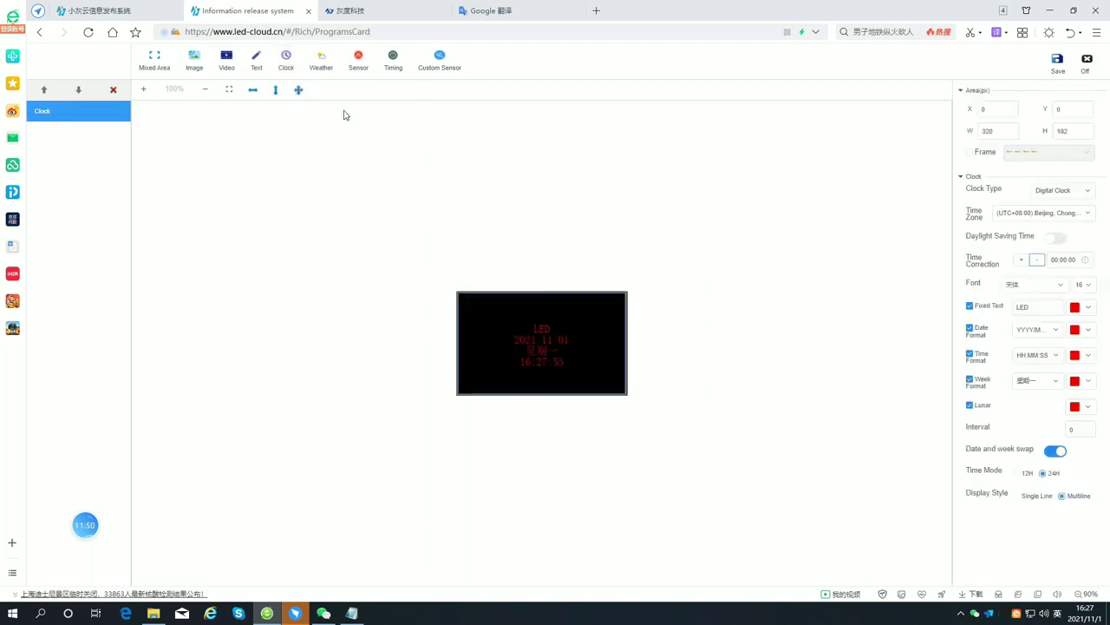
pyautogui.click(1059, 73)
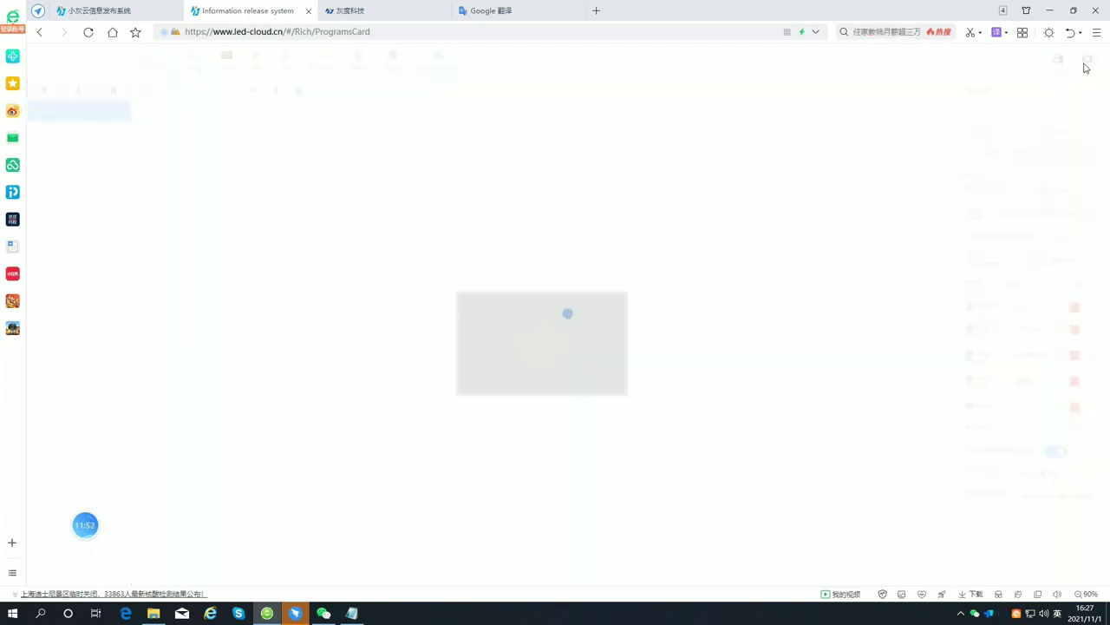
pyautogui.click(1087, 62)
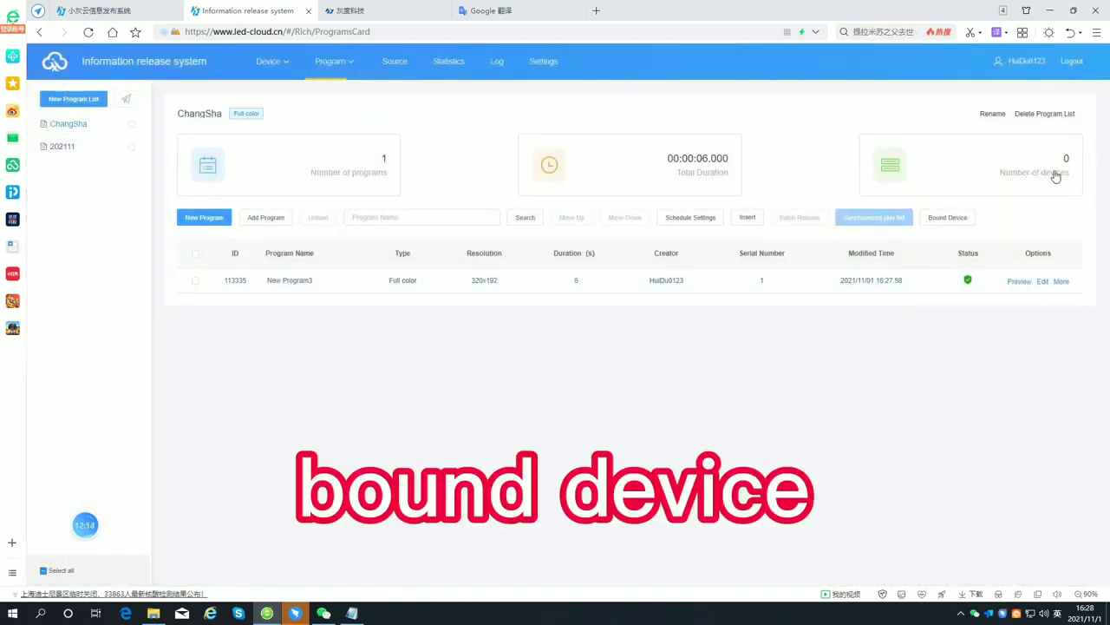
# Bind the device A4-21-A055D to the ChangSha program list
pyautogui.click(1055, 176)
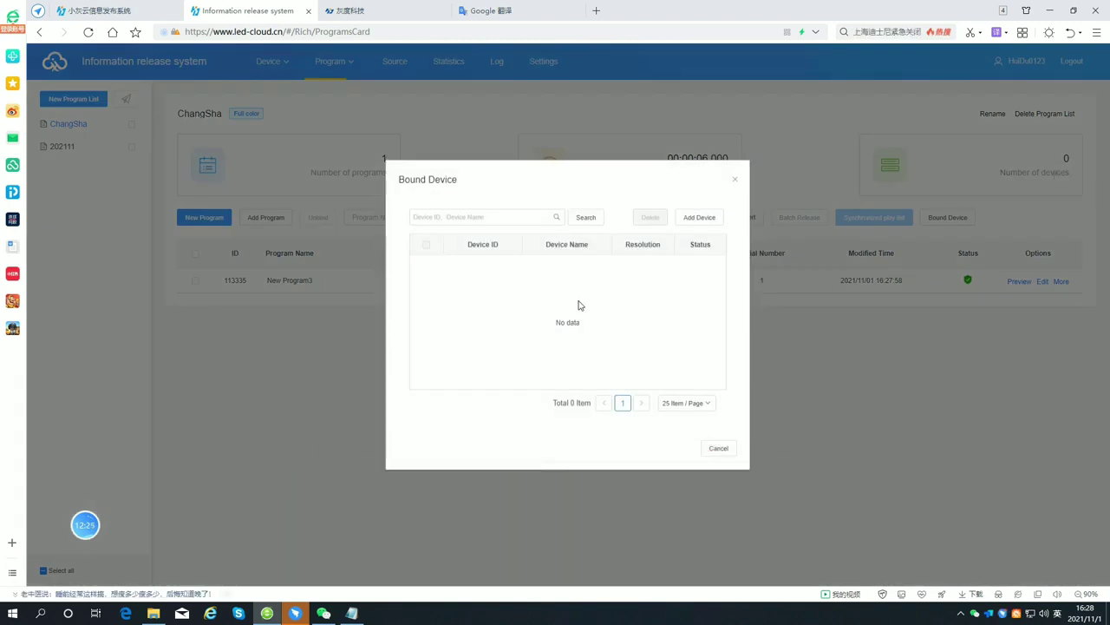
pyautogui.click(718, 217)
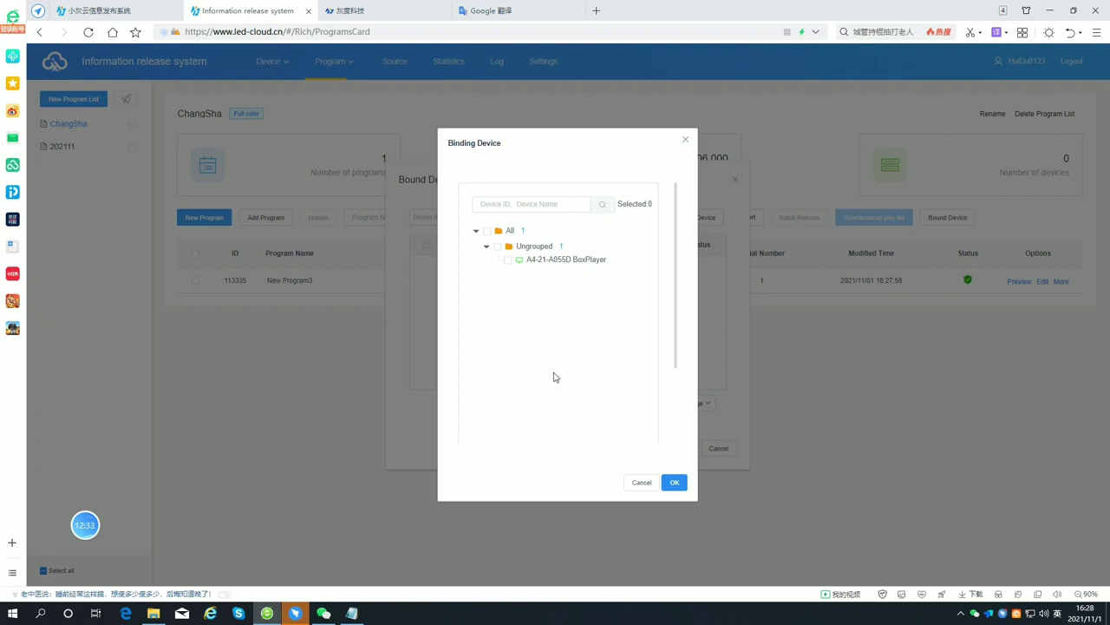
pyautogui.click(679, 488)
pyautogui.click(507, 260)
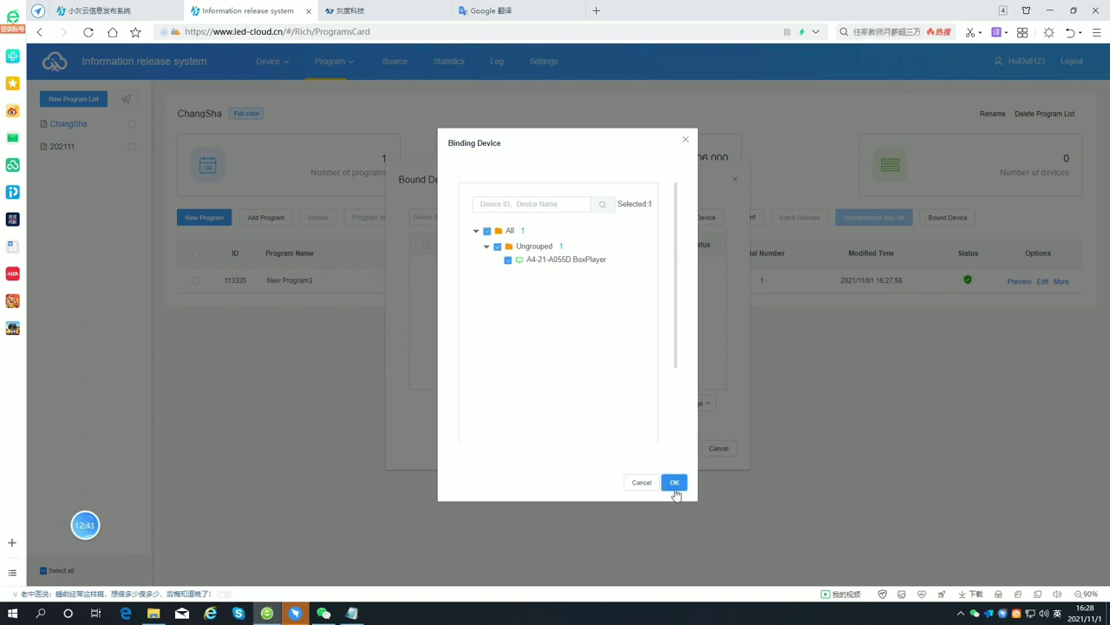
pyautogui.click(674, 481)
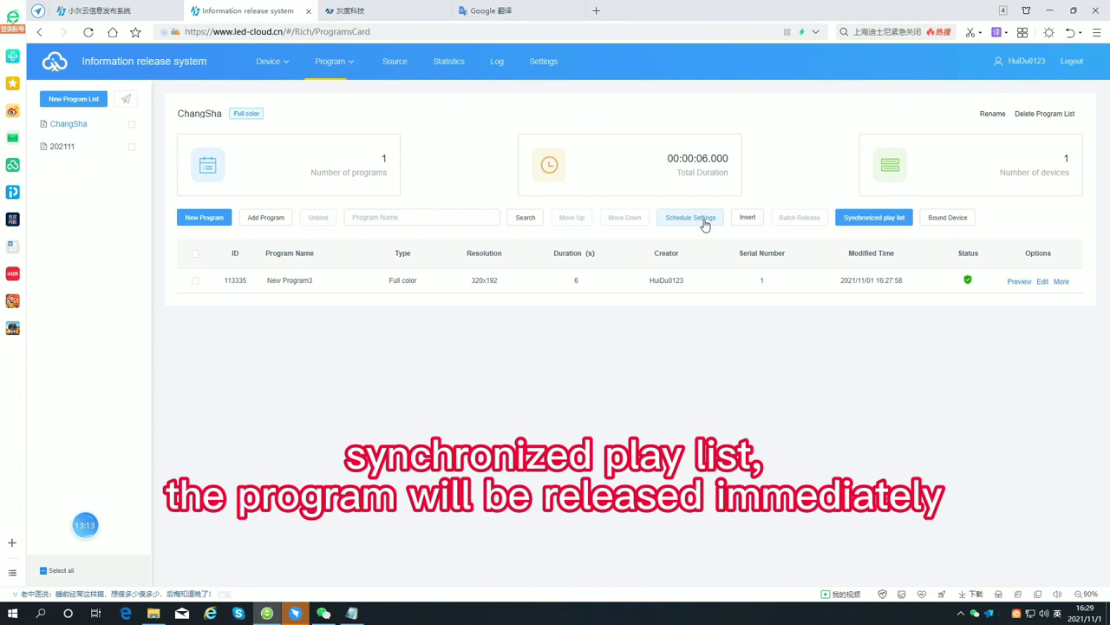
# Synchronize the ChangSha play list to its bound device and confirm the release
pyautogui.click(850, 223)
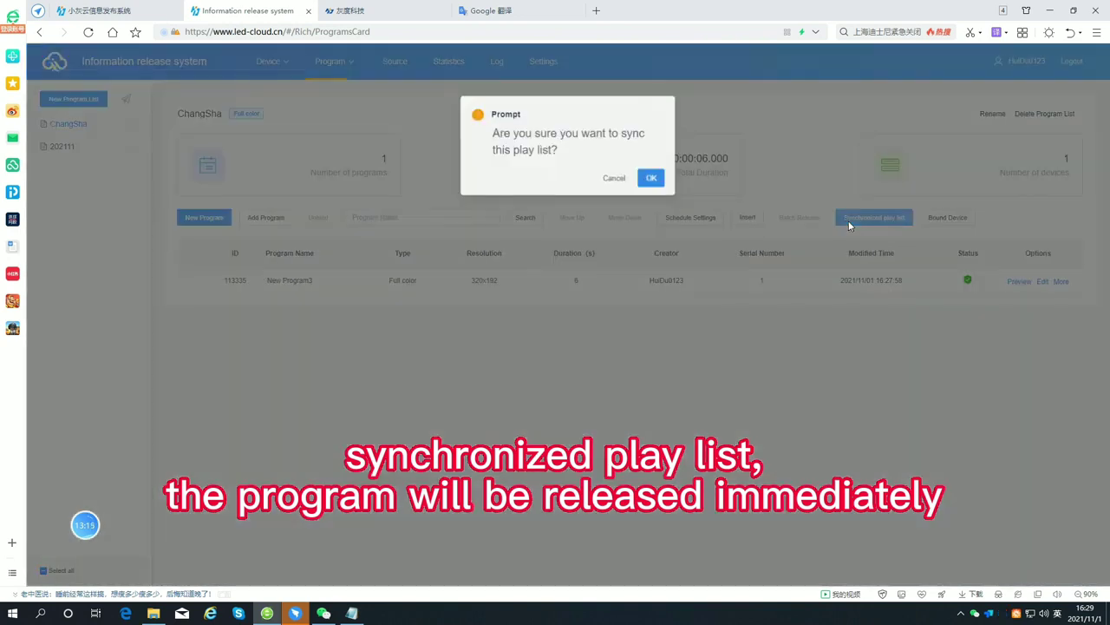
pyautogui.click(653, 179)
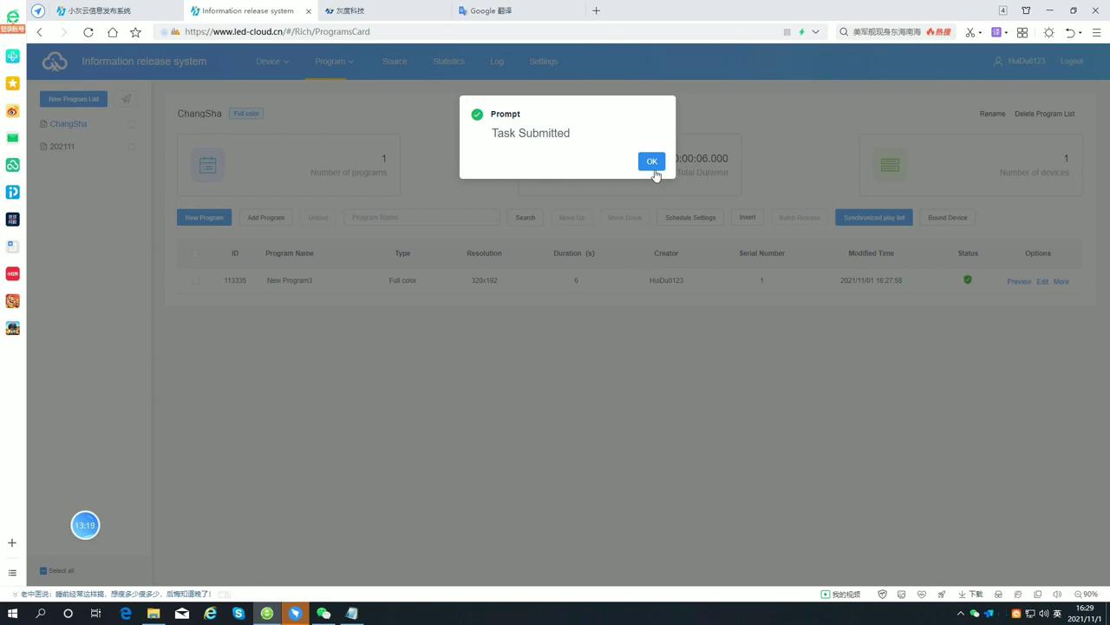
pyautogui.click(652, 161)
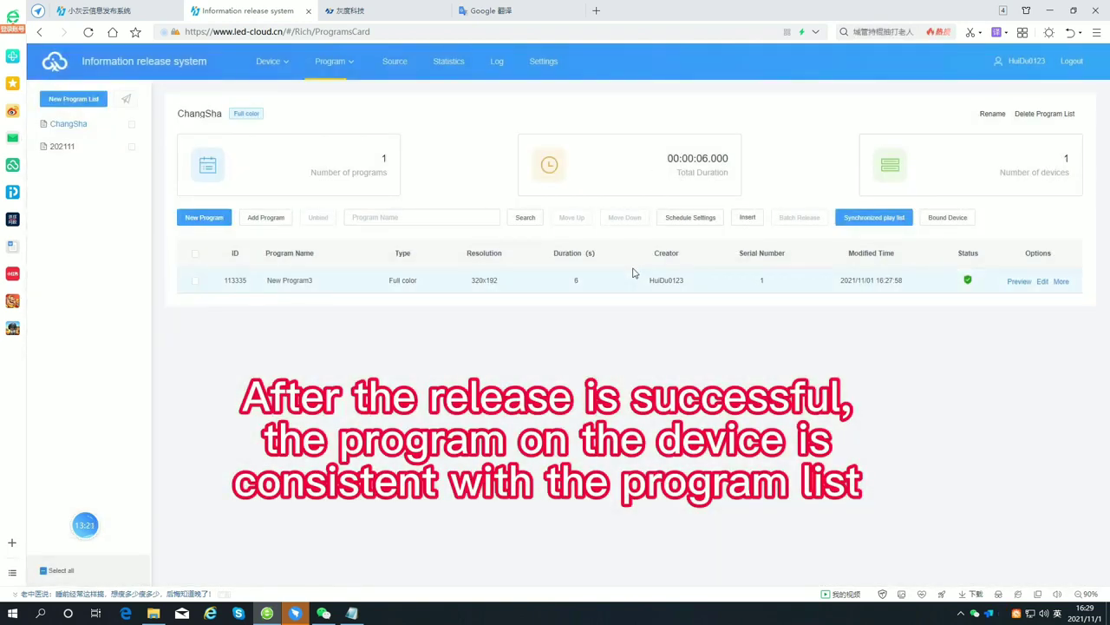
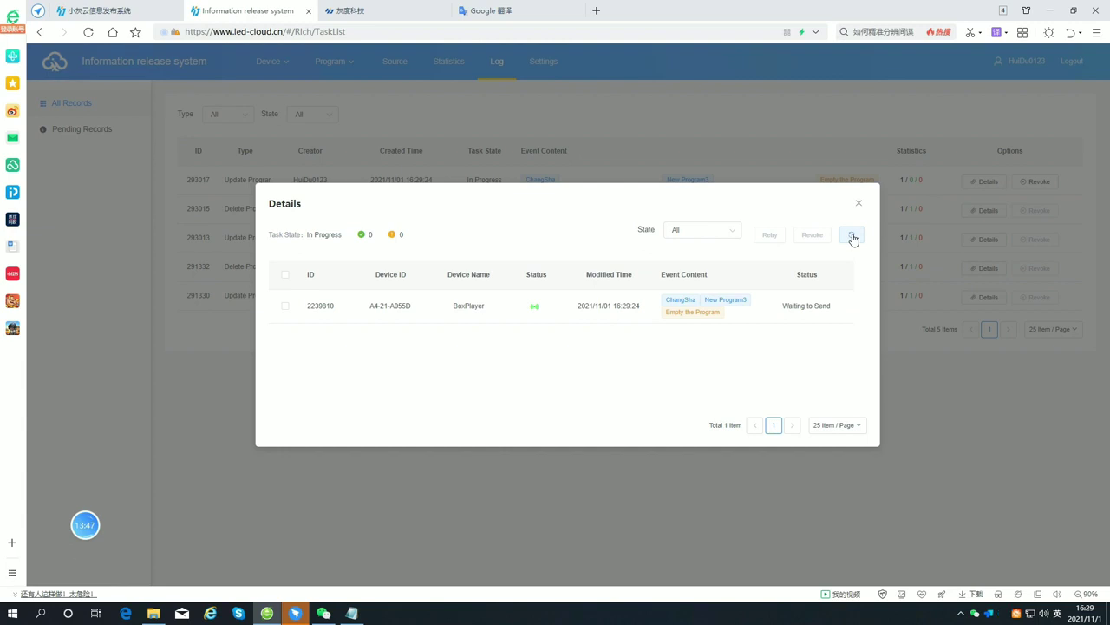
# Refresh the sending status in the ChangSha update task's log details, and close the details
pyautogui.click(853, 237)
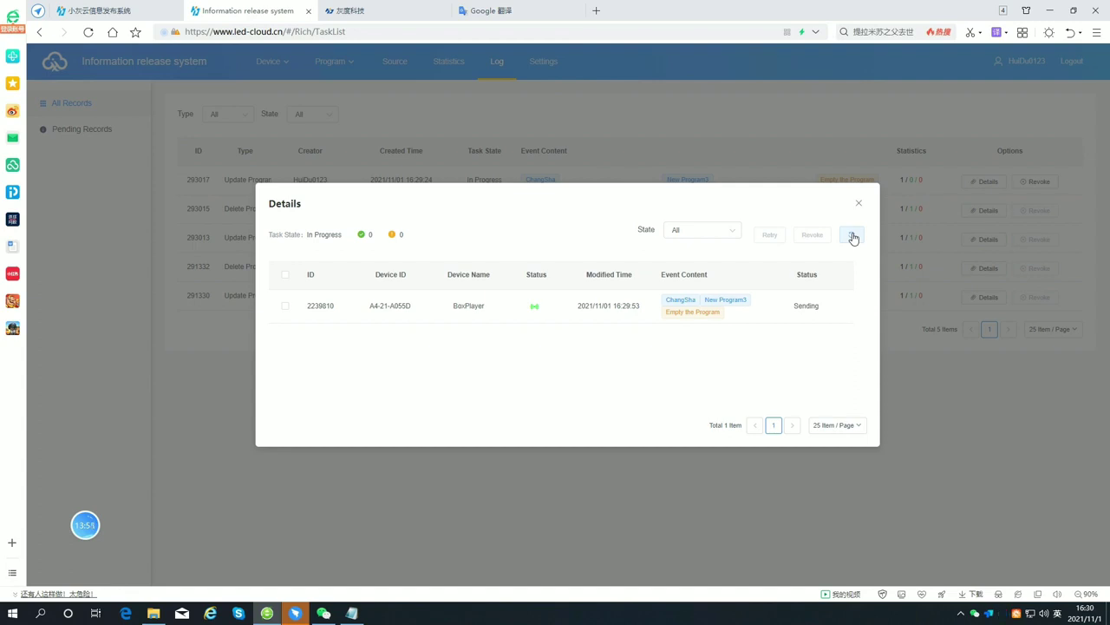
pyautogui.click(854, 237)
pyautogui.click(854, 237)
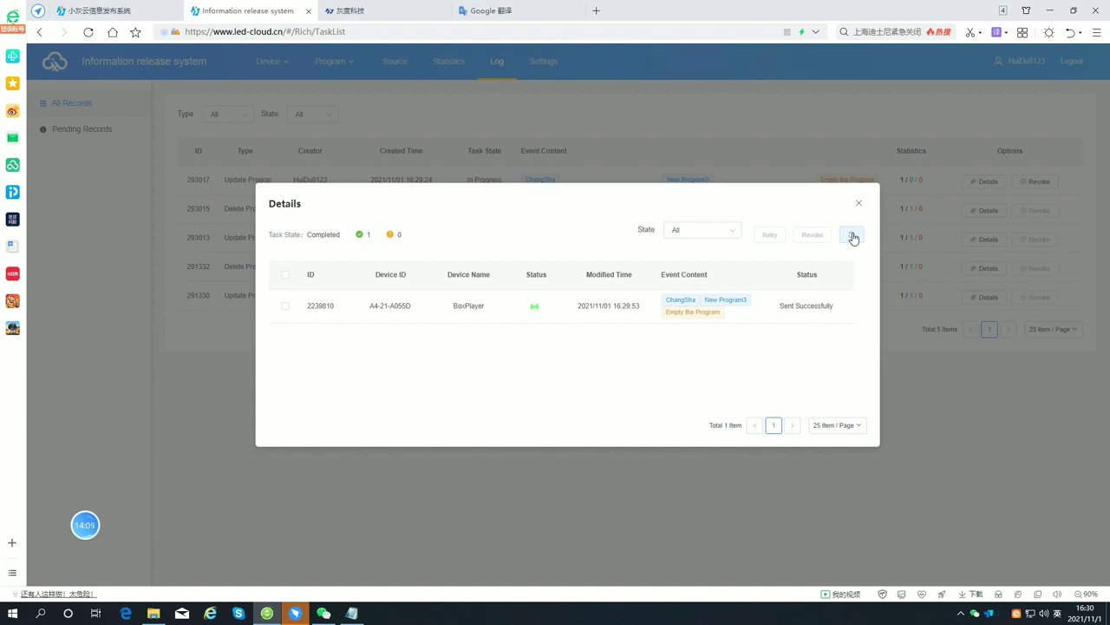
pyautogui.click(858, 203)
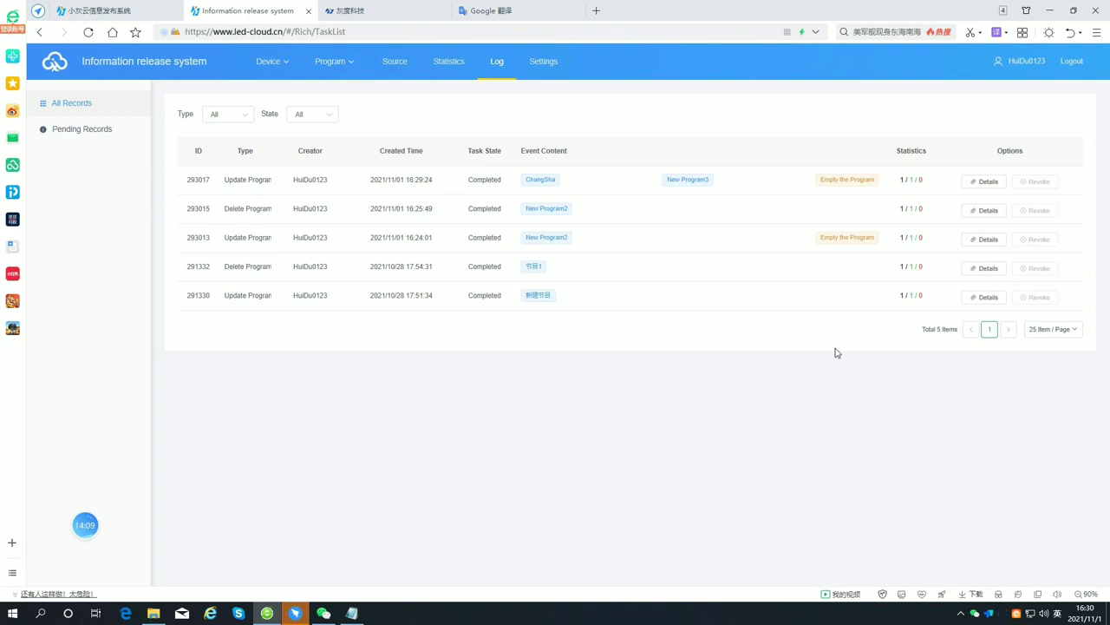
# Add a device subgroup named ChangSha under the All group in the device list
pyautogui.moveTo(345, 68)
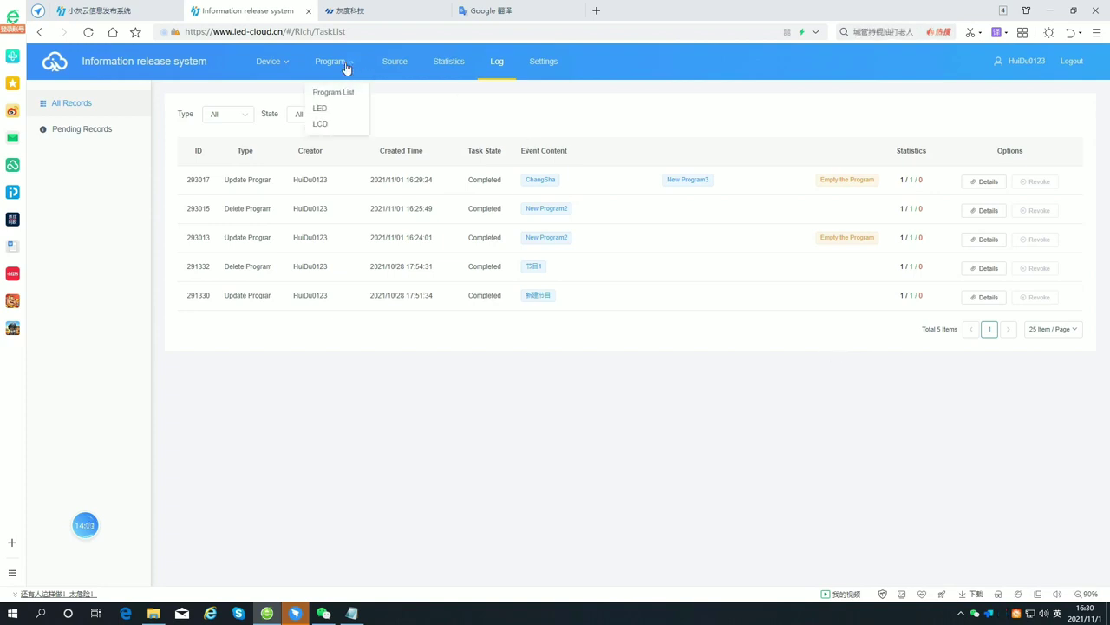
pyautogui.moveTo(281, 68)
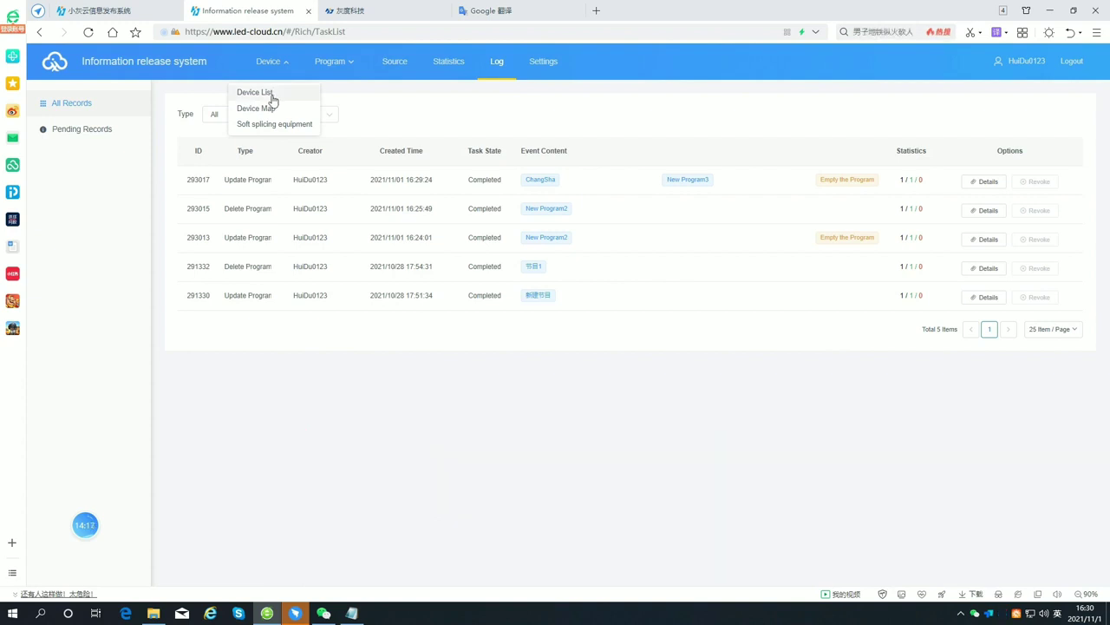
pyautogui.click(260, 93)
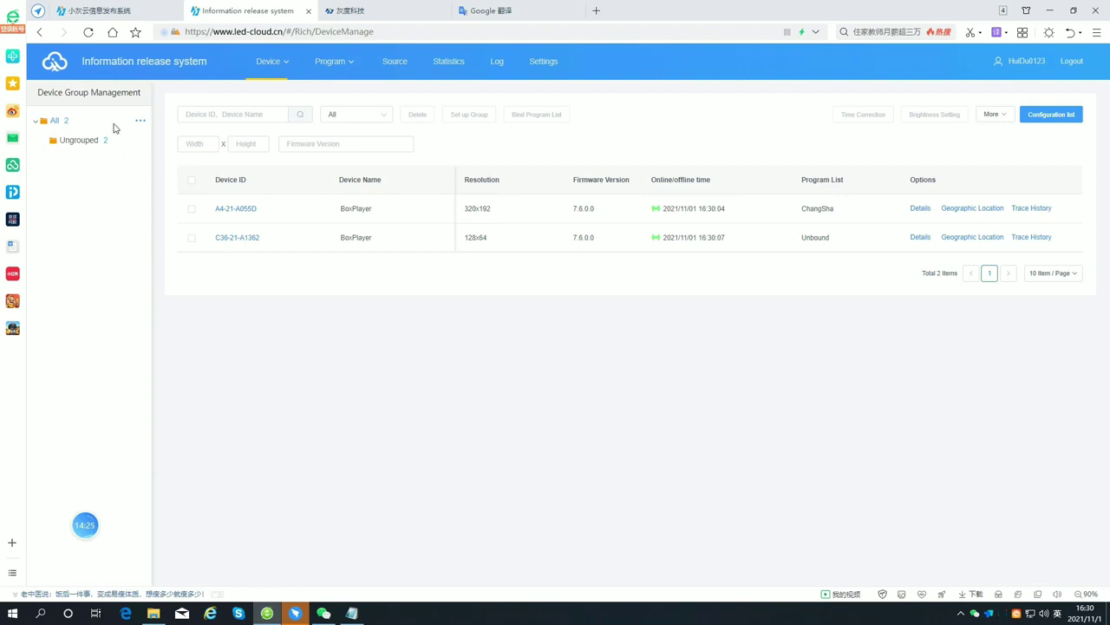
pyautogui.click(140, 121)
pyautogui.click(137, 142)
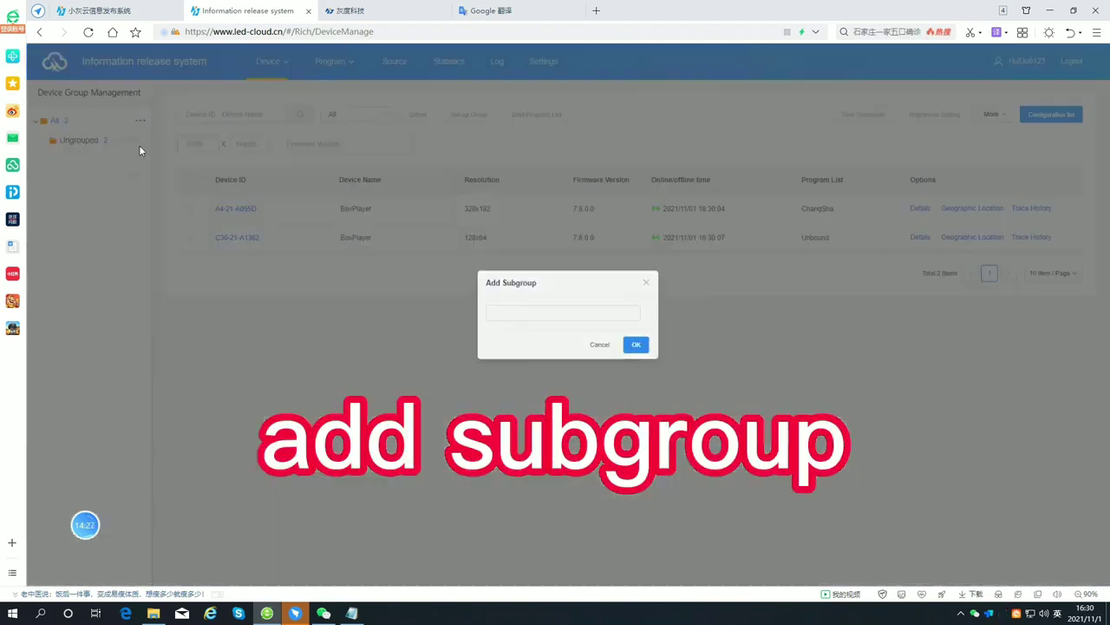
pyautogui.click(555, 306)
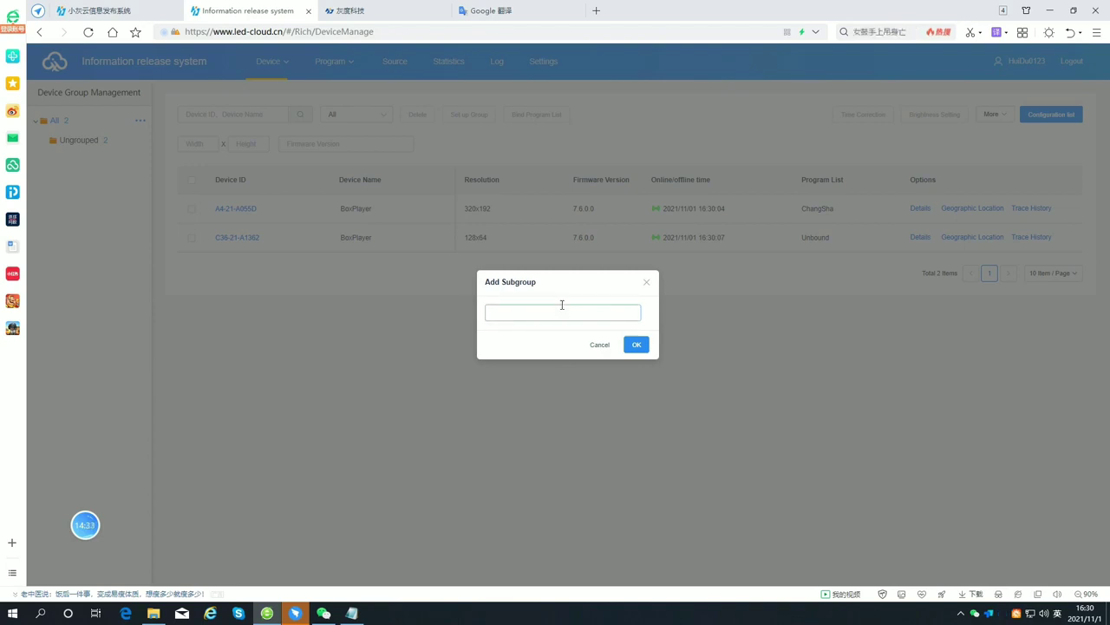
pyautogui.write('ChangSha')
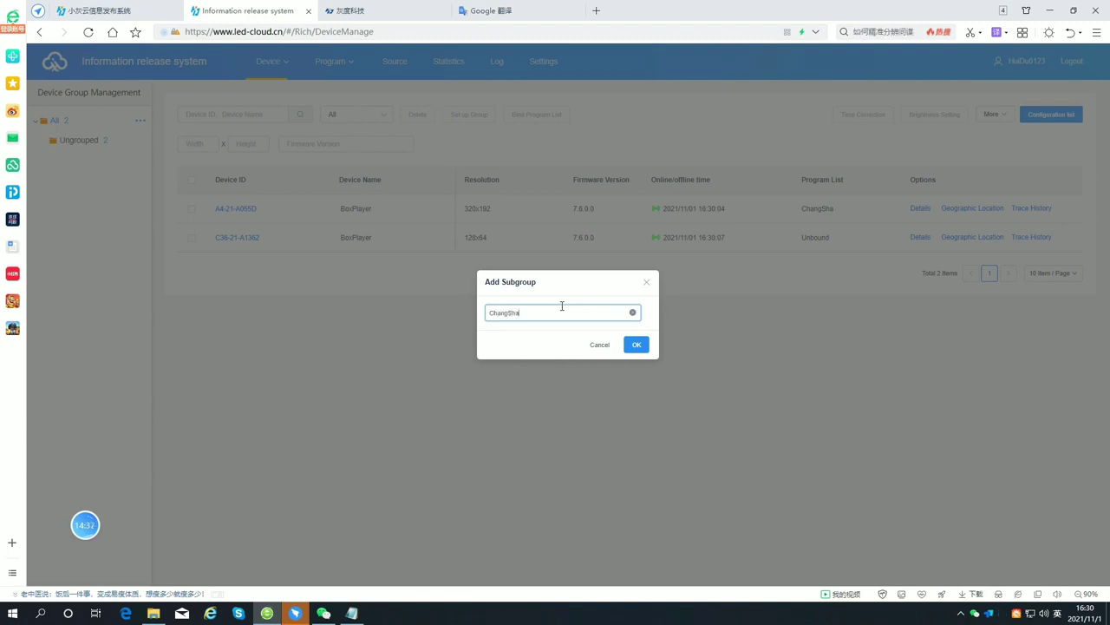
pyautogui.click(643, 348)
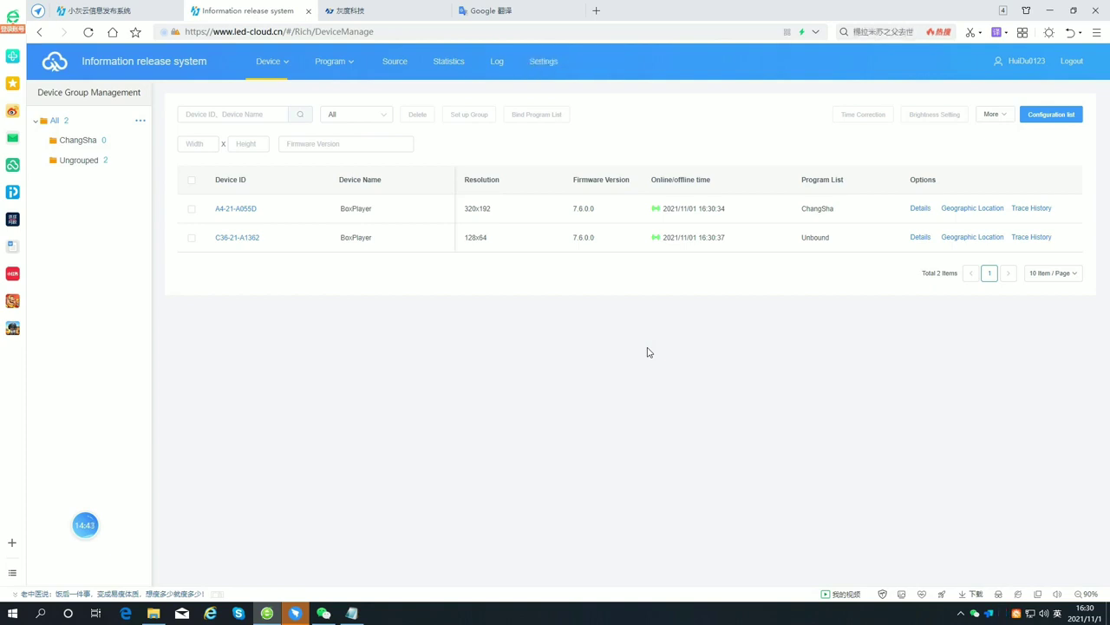
# Move device A4-21-A055D from the Ungrouped devices into the ChangSha group
pyautogui.click(99, 163)
pyautogui.click(192, 210)
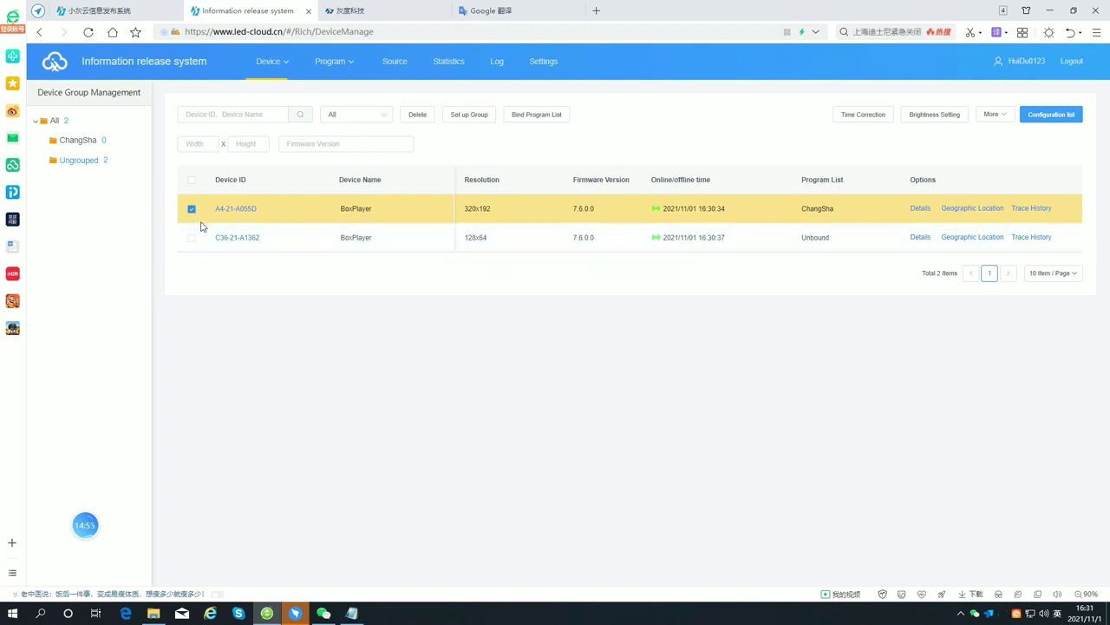
pyautogui.click(458, 115)
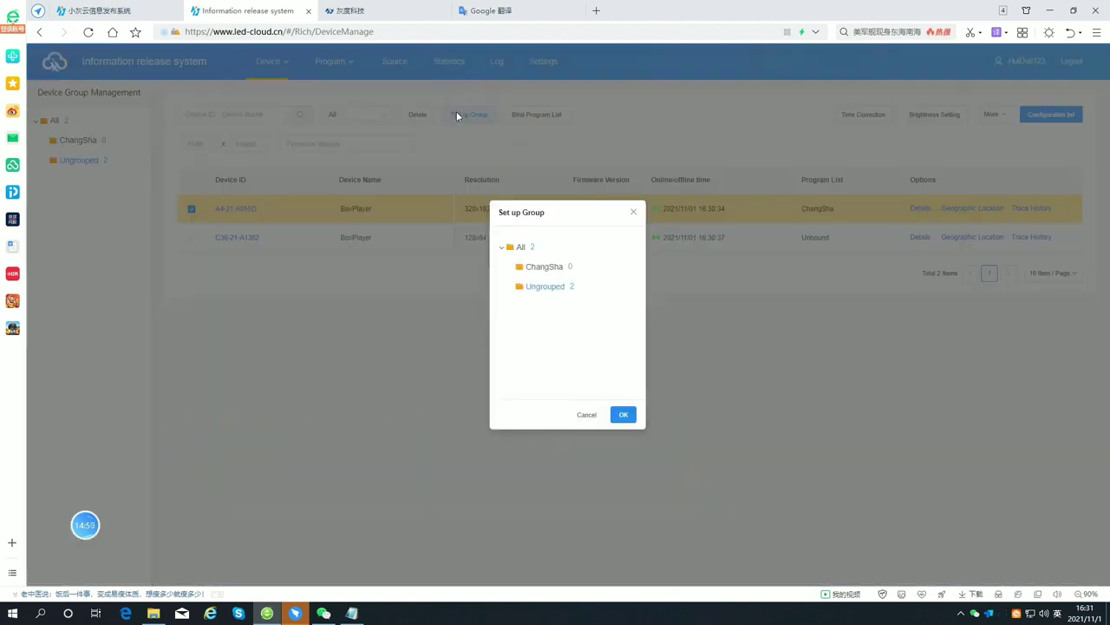
pyautogui.click(551, 272)
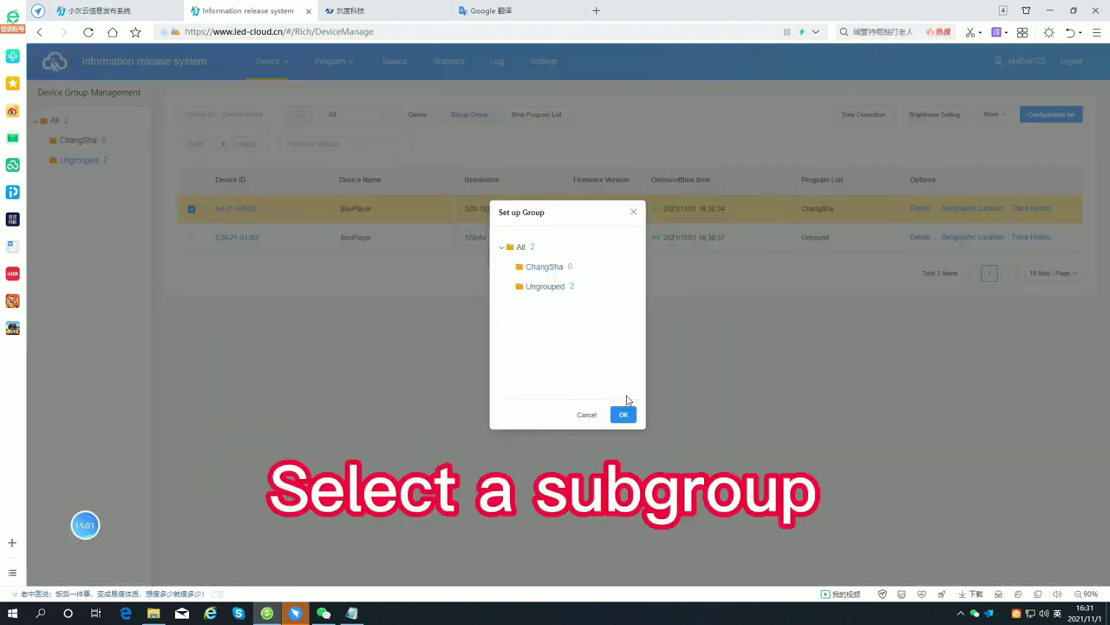
pyautogui.click(625, 416)
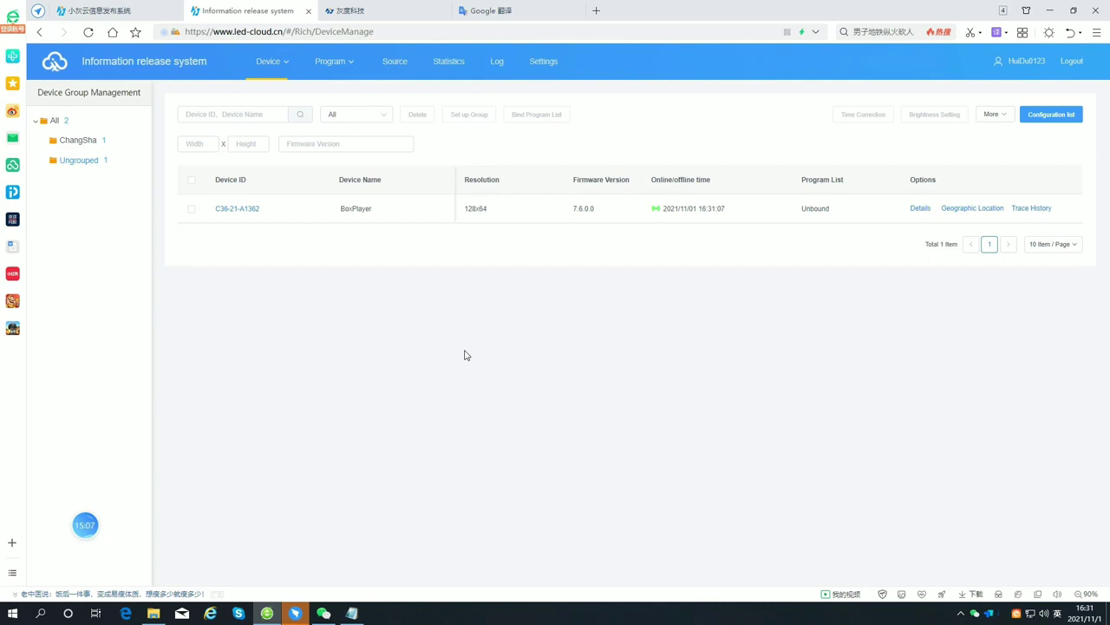
# Add a subgroup named yuelu under the ChangSha device group
pyautogui.click(104, 147)
pyautogui.click(140, 141)
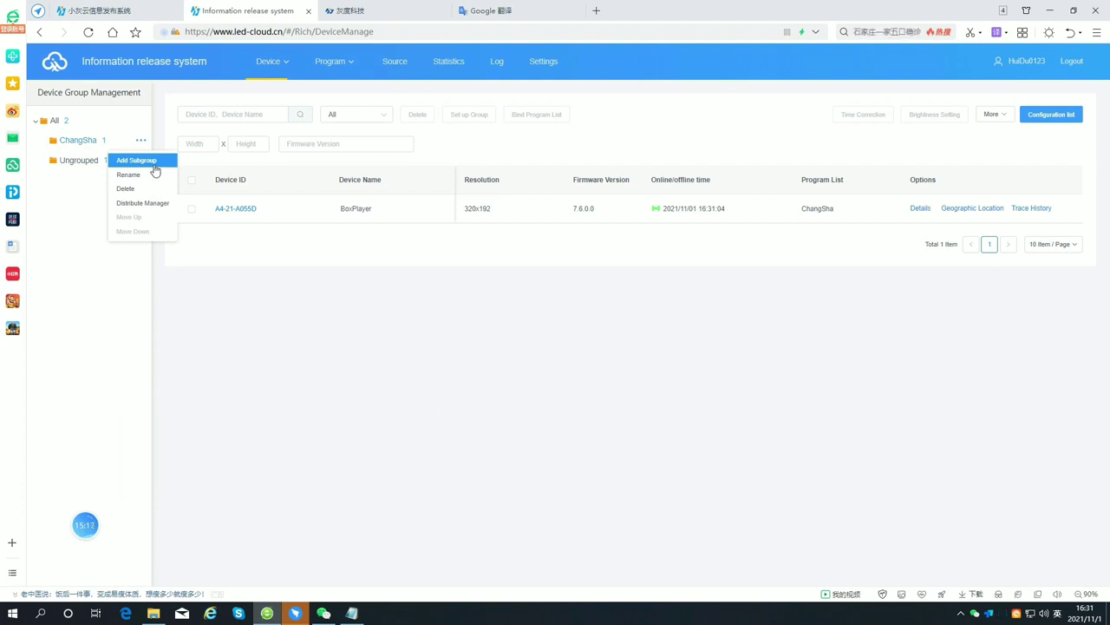
pyautogui.click(153, 167)
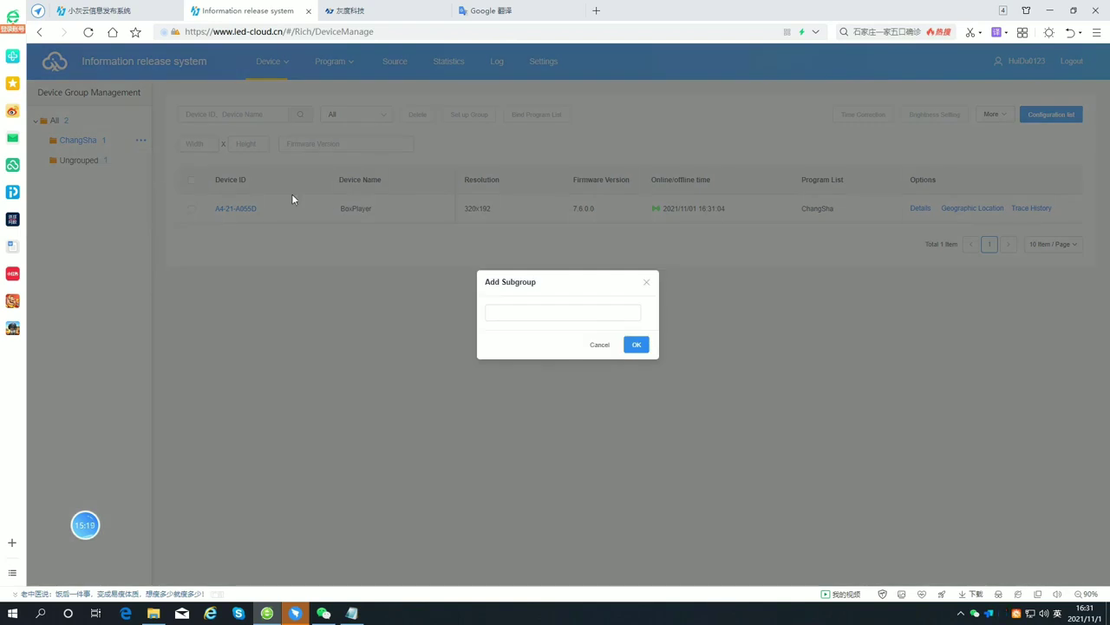
pyautogui.click(523, 311)
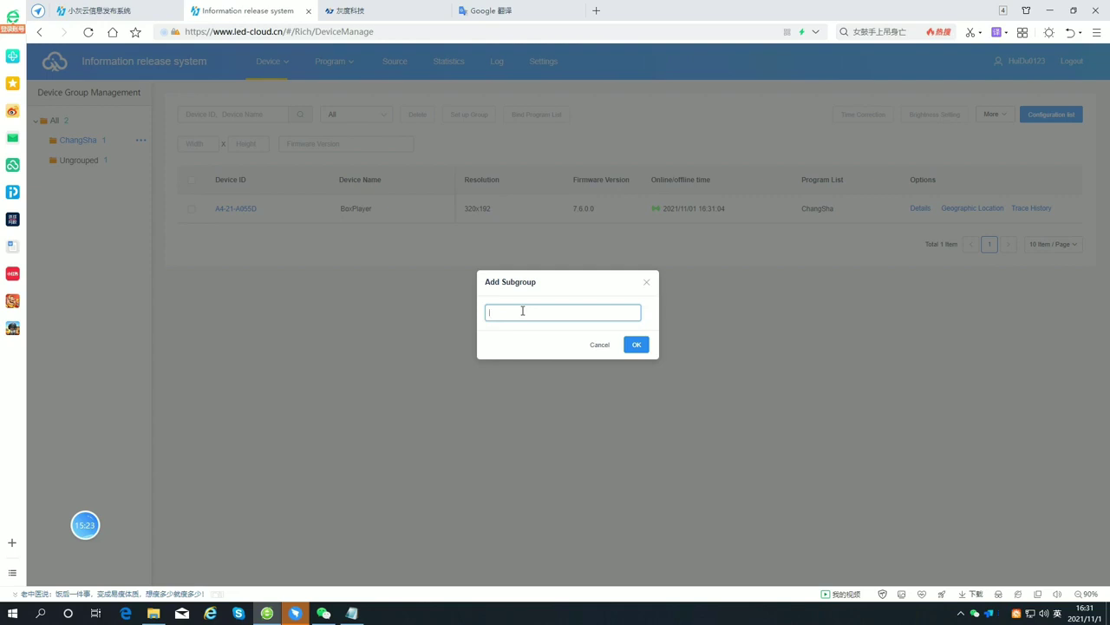
pyautogui.write('yuelu')
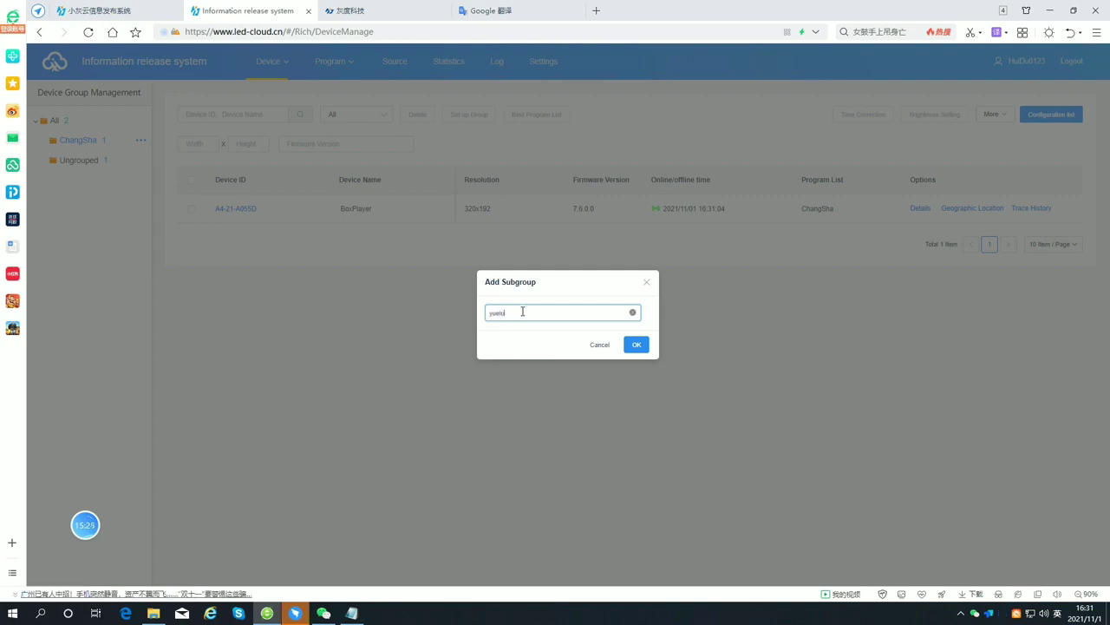
pyautogui.click(638, 347)
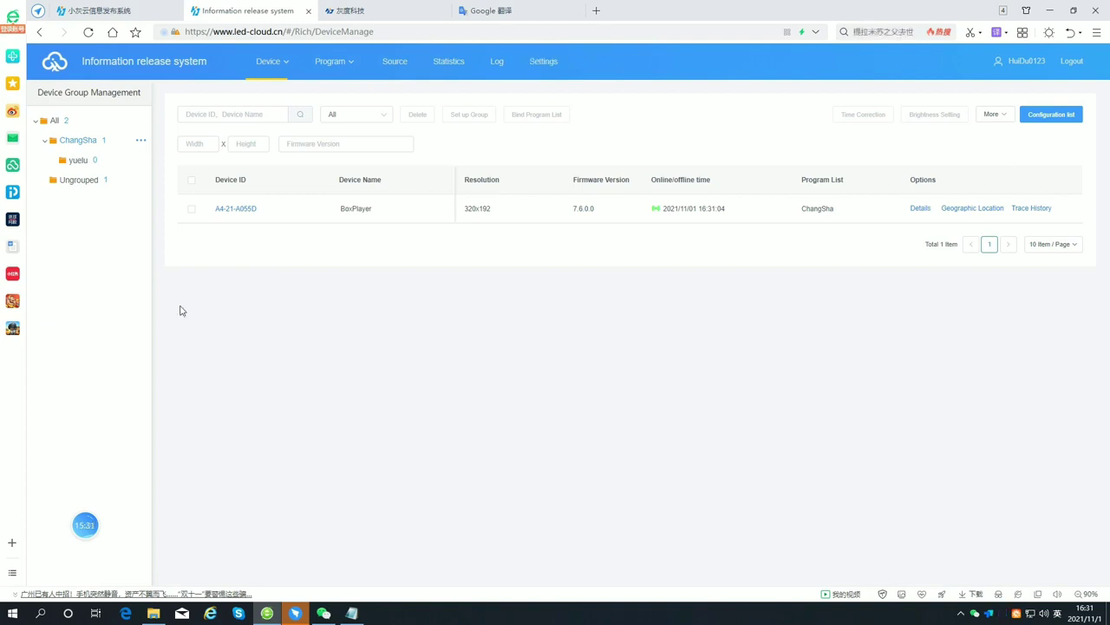
# Move the ungrouped device C36-21-A1362 into the yuelu subgroup, and check the device lists of yuelu and ChangSha
pyautogui.click(86, 162)
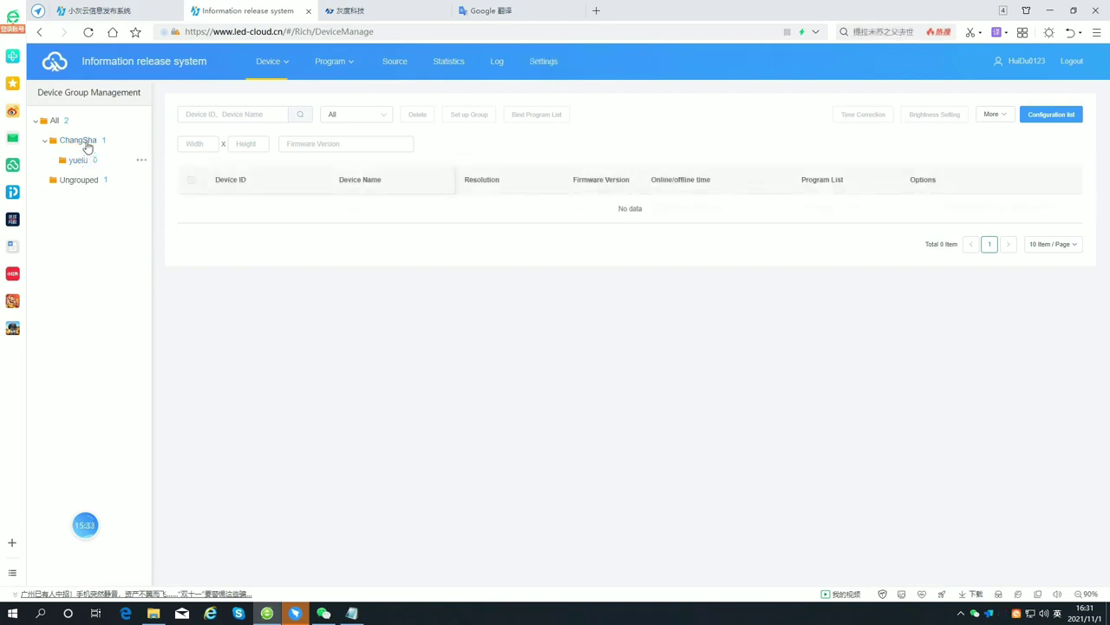
pyautogui.click(86, 142)
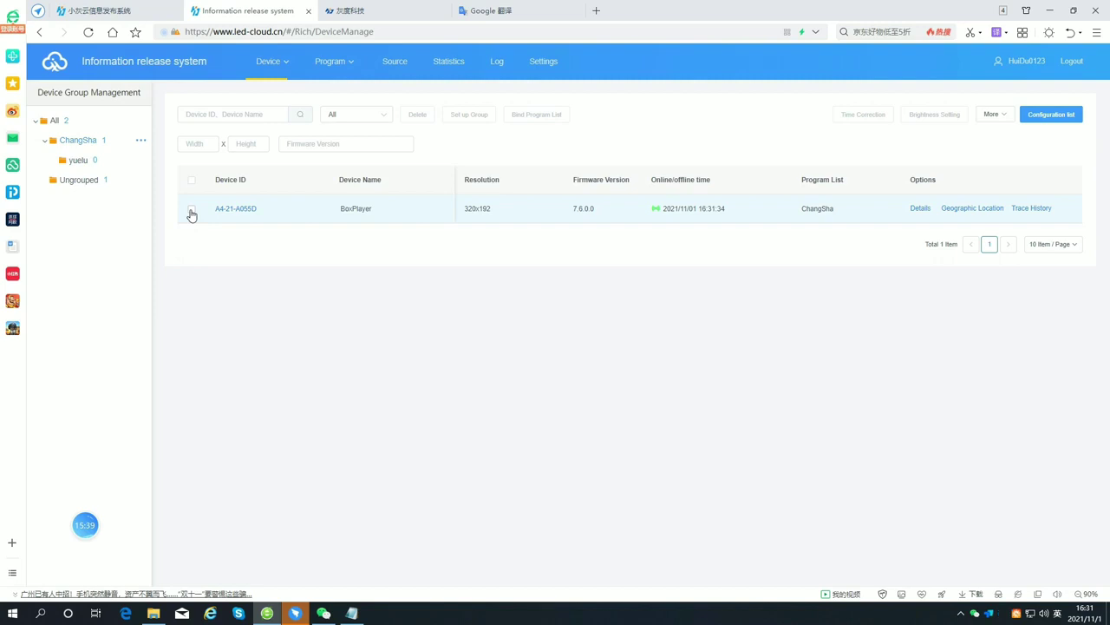
pyautogui.click(96, 184)
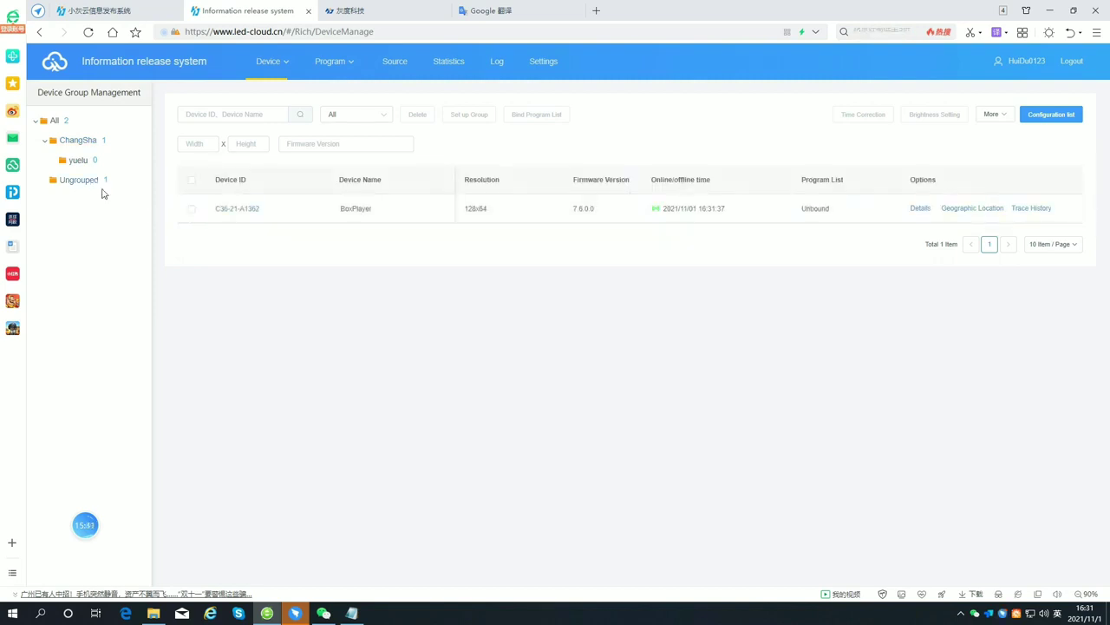
pyautogui.click(193, 213)
pyautogui.click(462, 123)
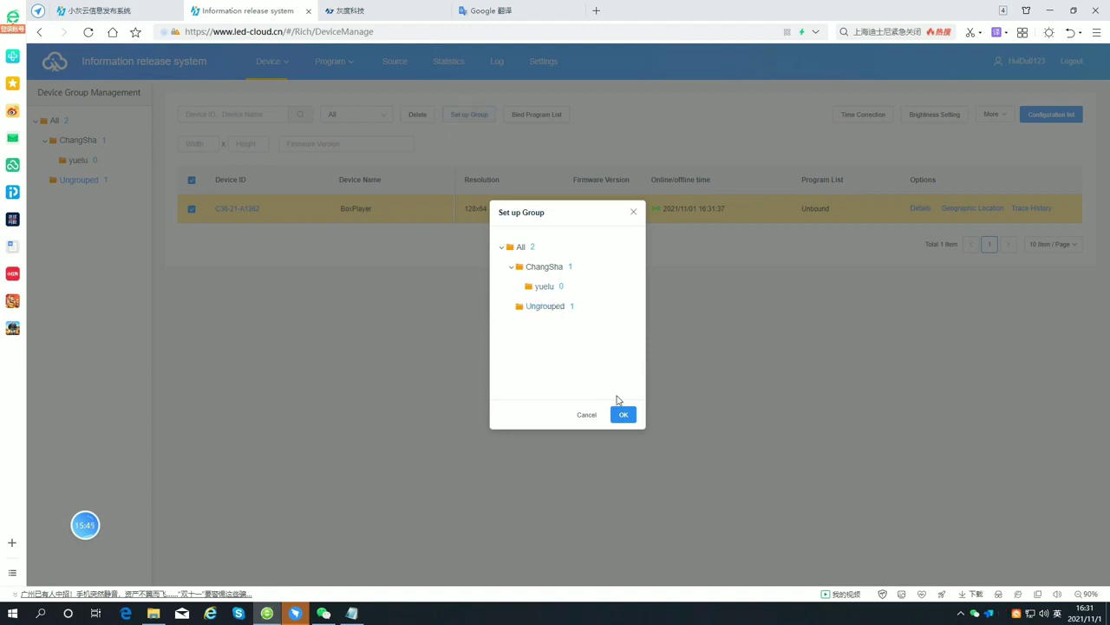
pyautogui.click(622, 414)
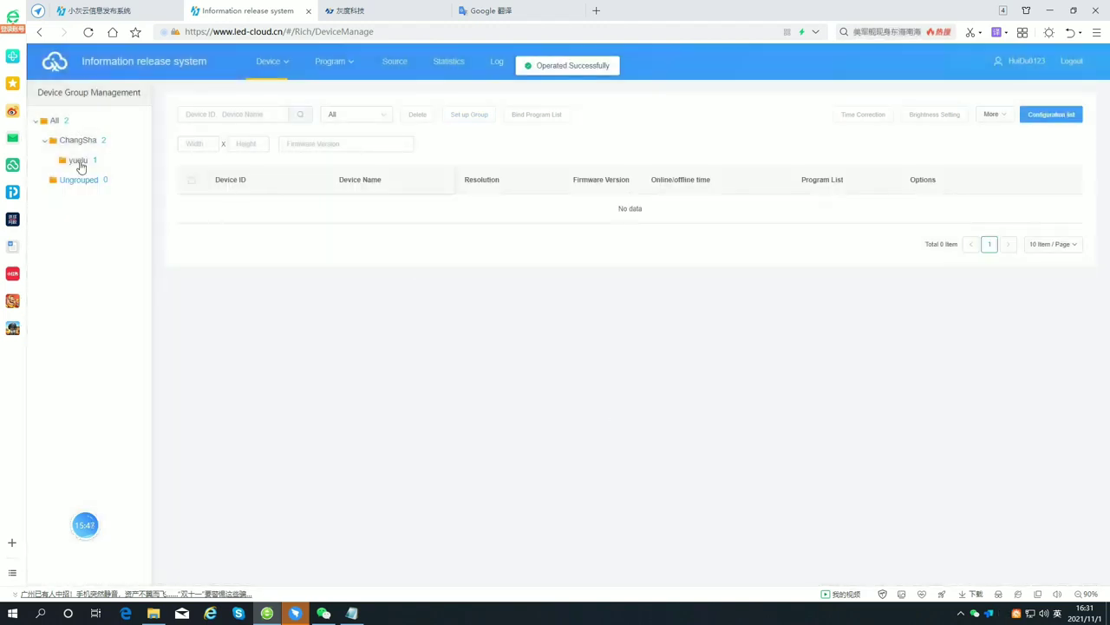
pyautogui.click(78, 161)
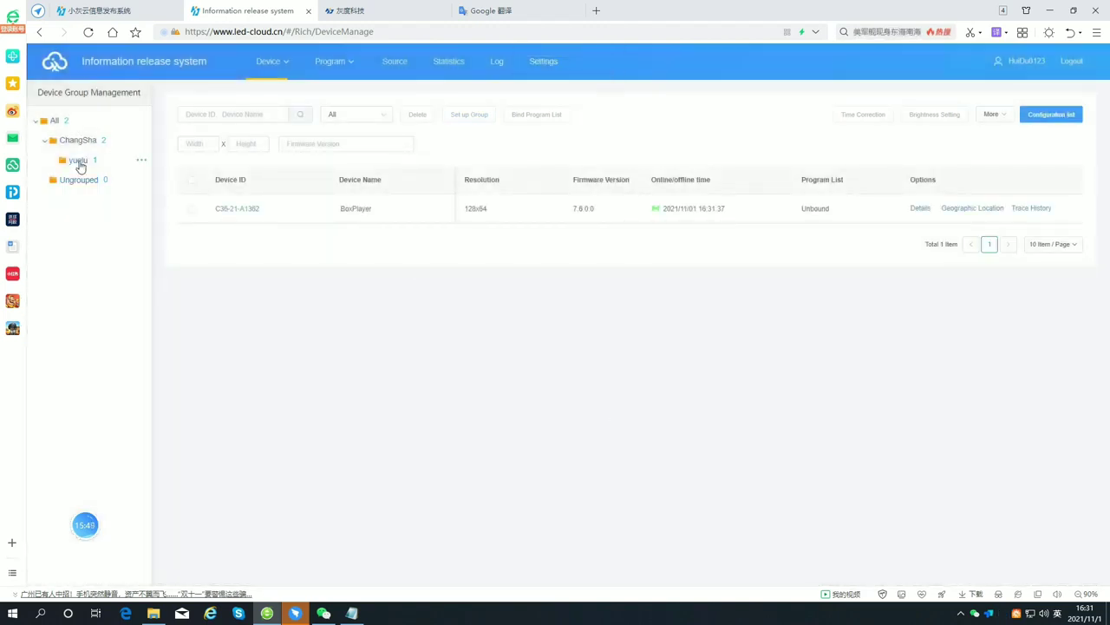
pyautogui.click(77, 142)
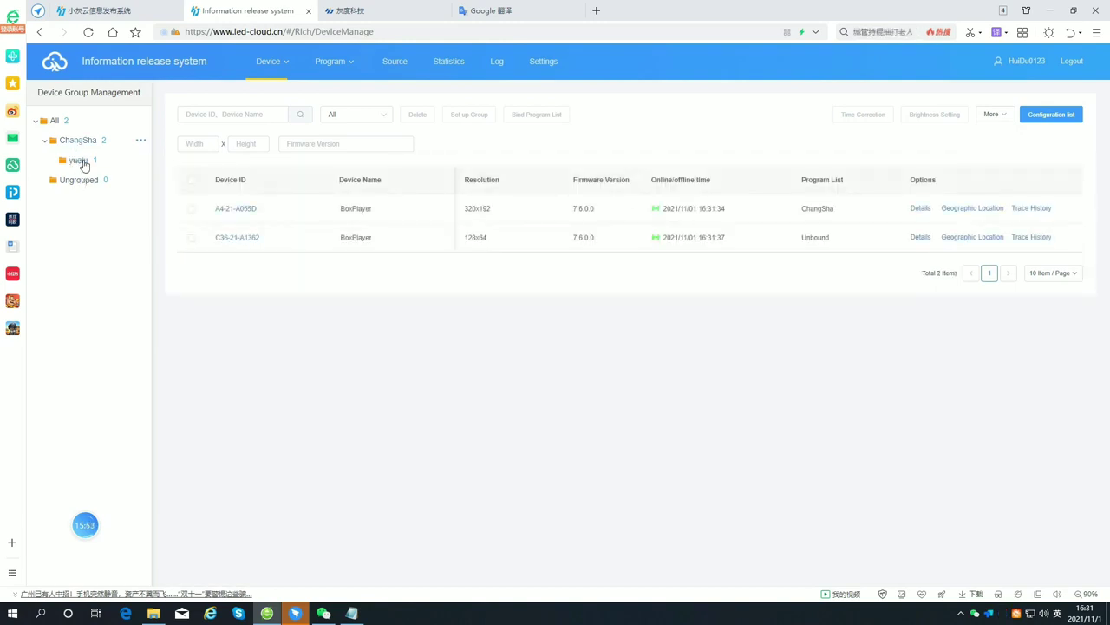
pyautogui.click(78, 160)
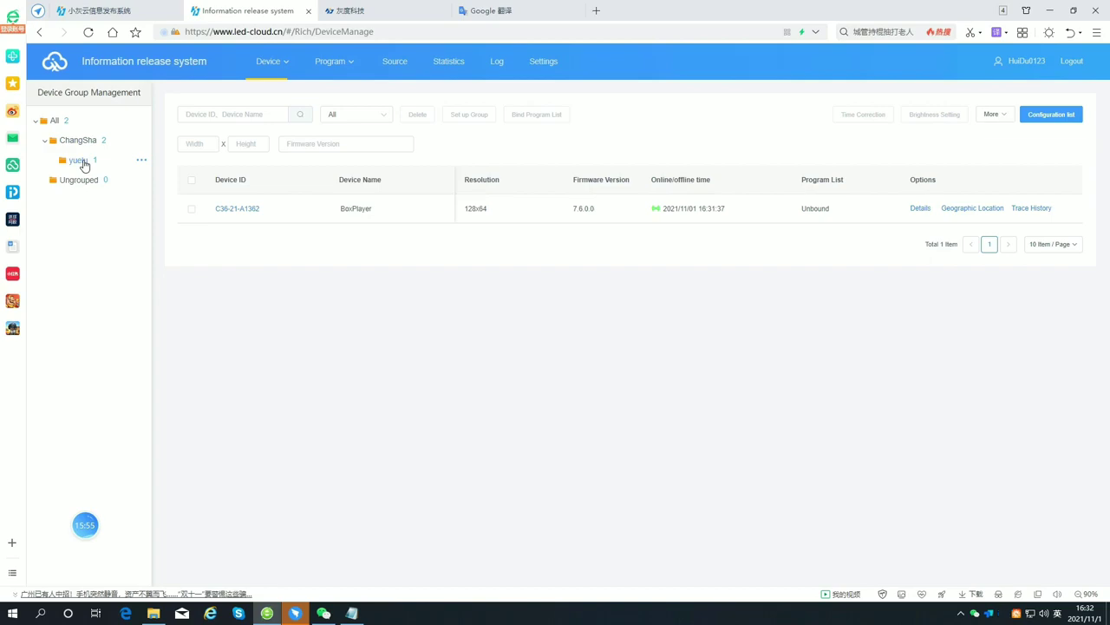